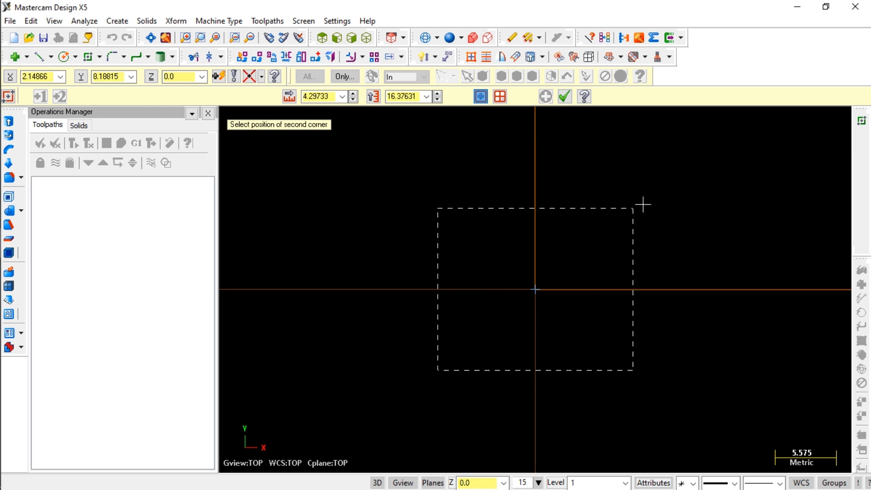
# Draw a rectangle centred on the origin and set its width and height to 150 mm.
pyautogui.click(686, 147)
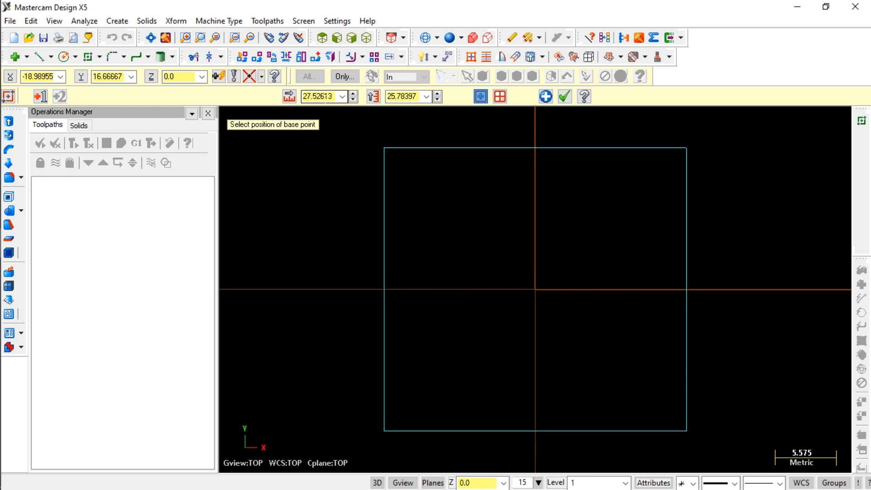
pyautogui.click(322, 97)
pyautogui.write('100')
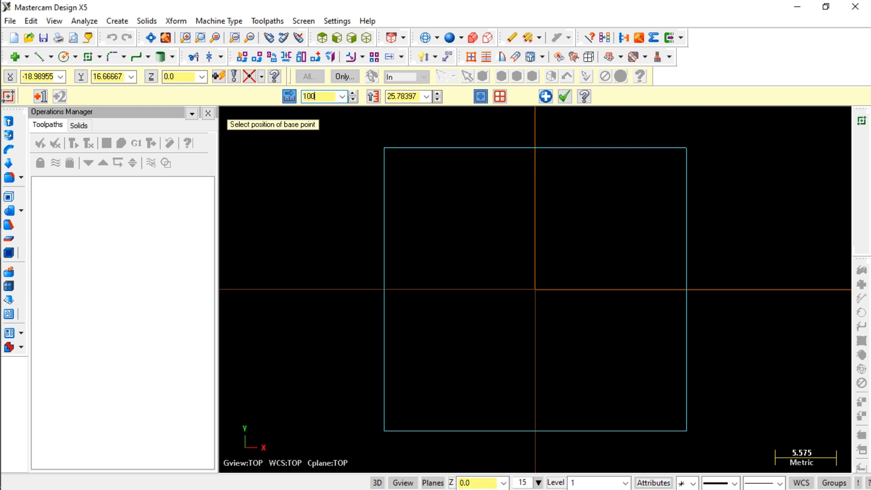
pyautogui.press('BackSpace')
pyautogui.press('BackSpace')
pyautogui.write('50')
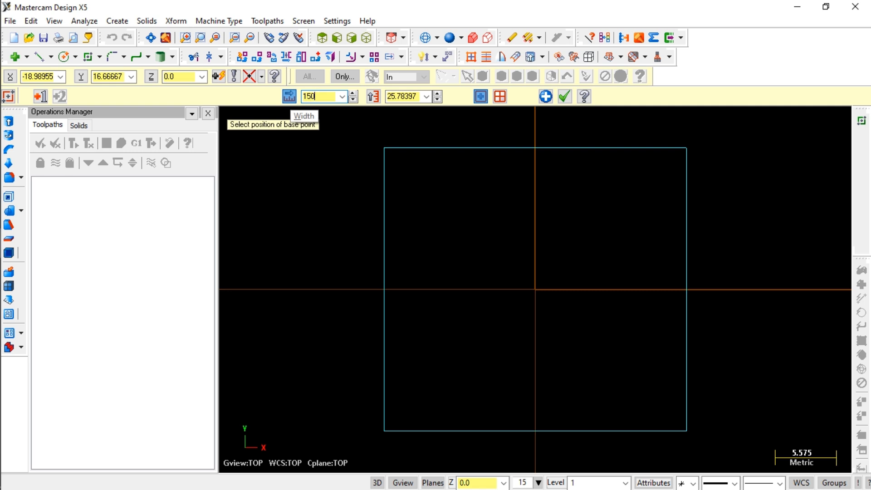
pyautogui.click(401, 94)
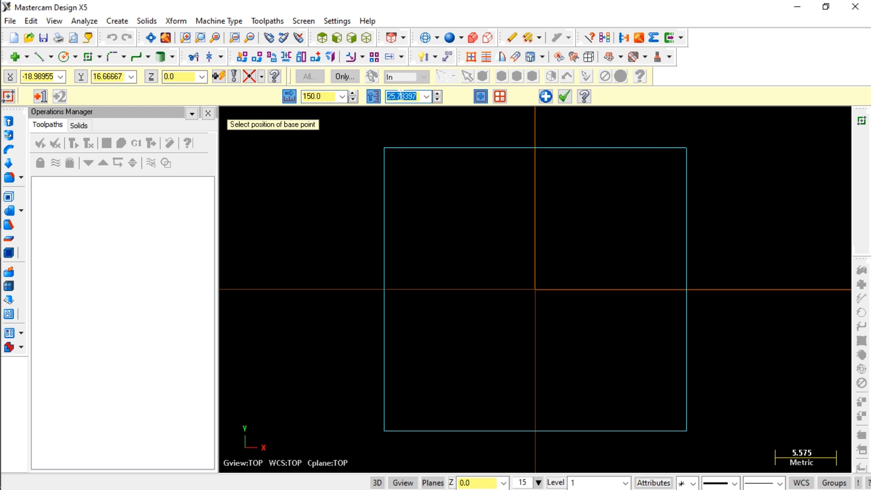
pyautogui.write('150')
pyautogui.press('Return')
pyautogui.scroll(-8, 483, 249)
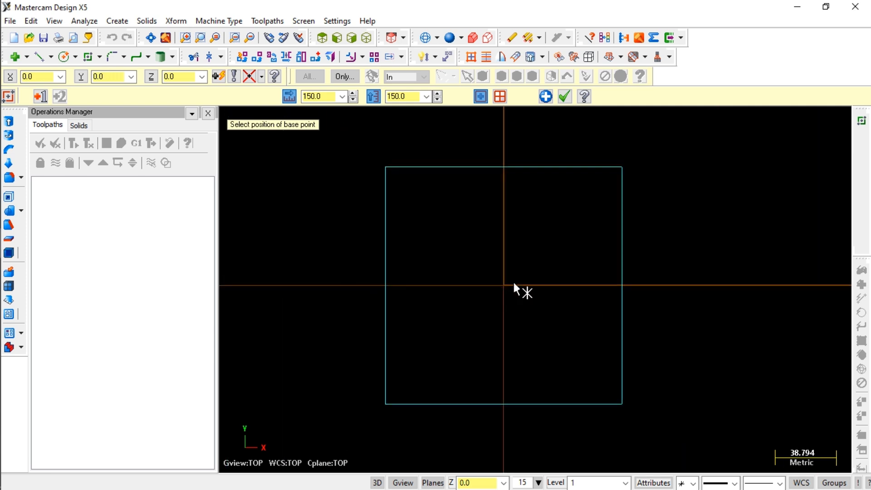
# Draw a second rectangle centred on the origin, 125 mm wide and 125 mm high, inside the first.
pyautogui.scroll(1, 513, 280)
pyautogui.click(502, 285)
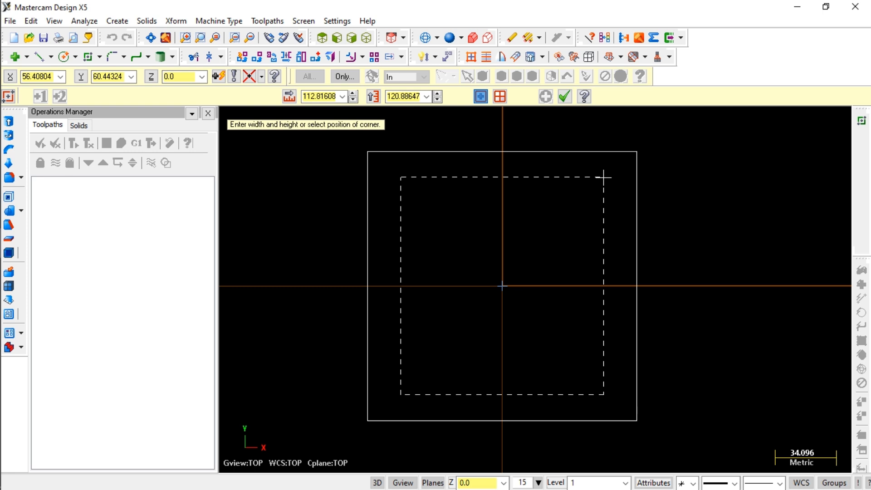
pyautogui.click(617, 167)
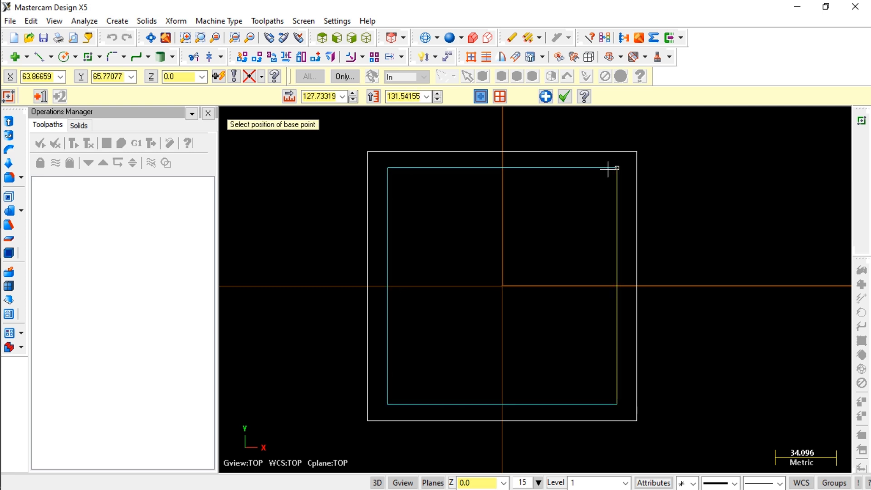
pyautogui.click(326, 96)
pyautogui.write('12')
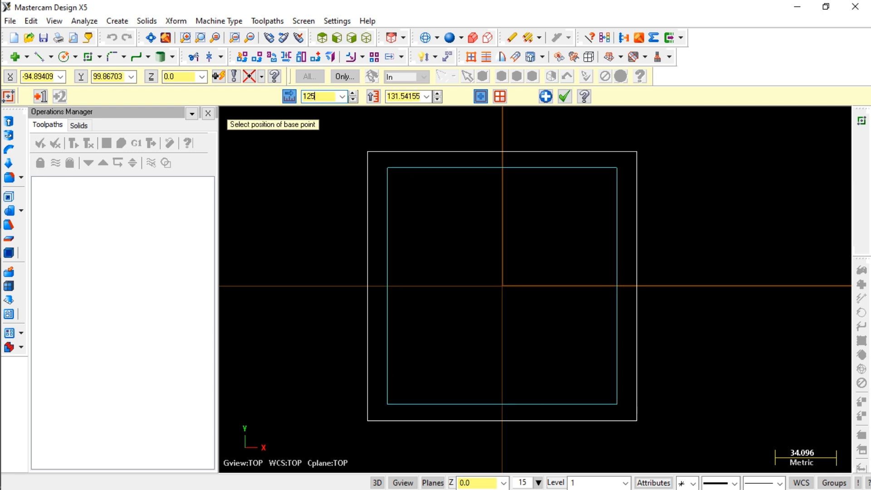
pyautogui.write('5')
pyautogui.press('Tab')
pyautogui.write('125')
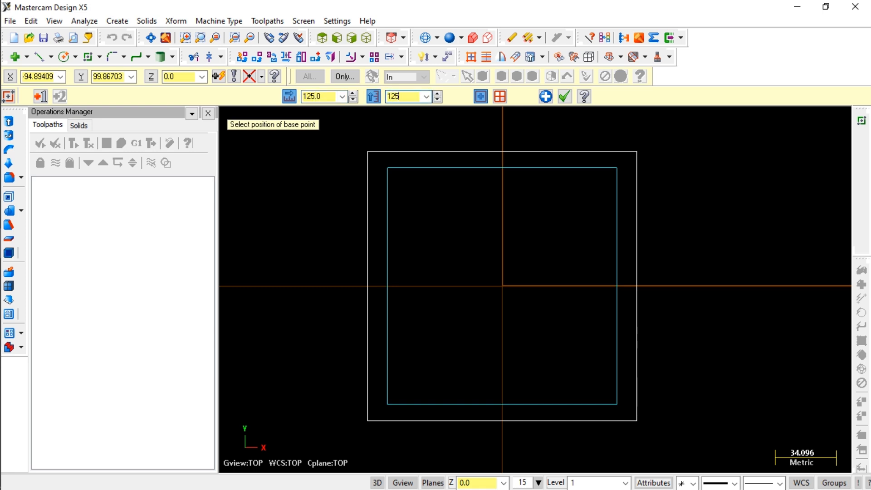
pyautogui.press('Tab')
pyautogui.click(565, 96)
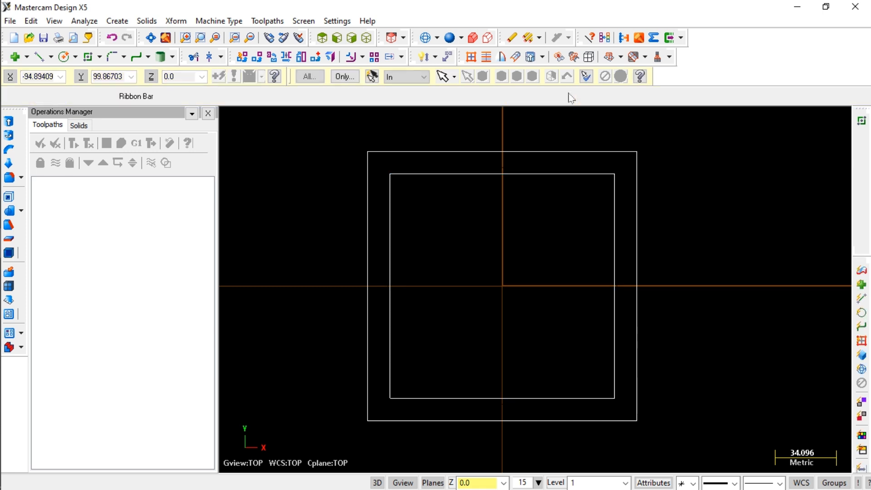
# Chamfer all corners of the outer rectangle as a chain, using the 1 Distance style with a 10 mm distance.
pyautogui.click(124, 57)
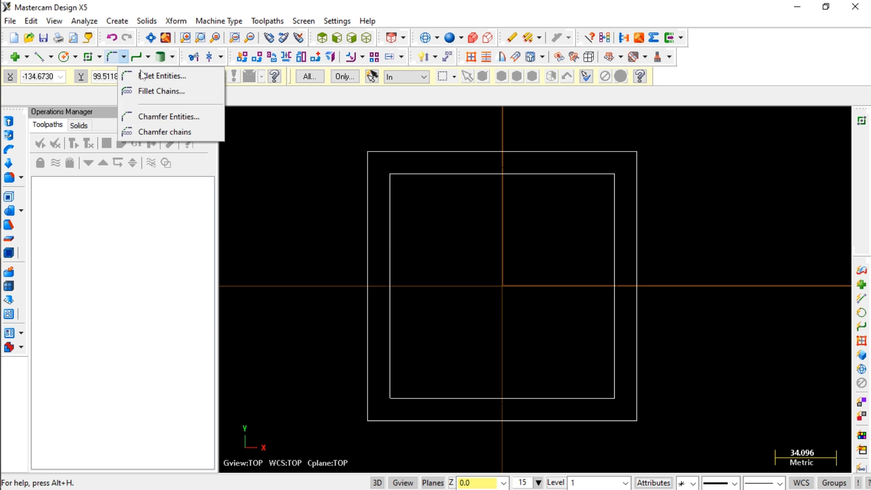
pyautogui.click(153, 132)
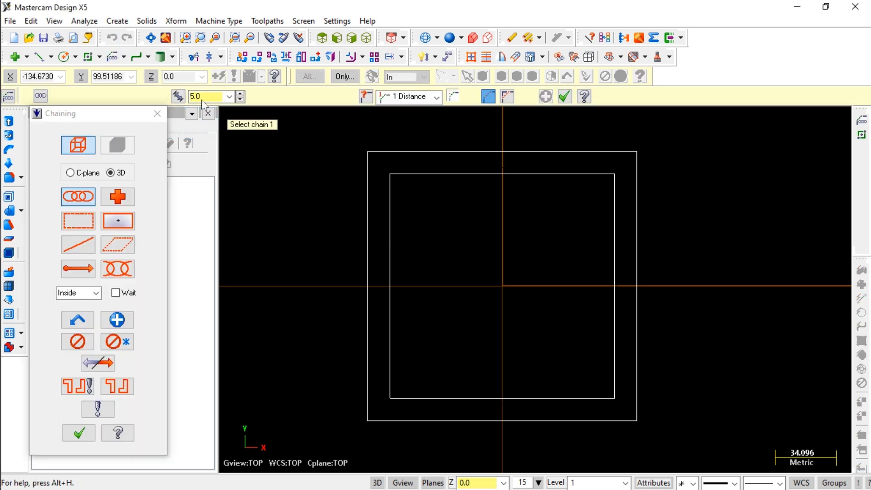
pyautogui.click(367, 395)
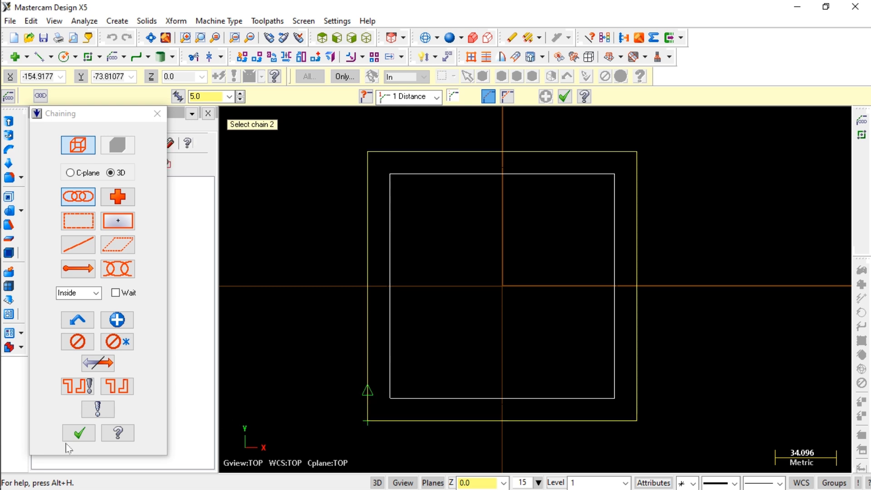
pyautogui.click(78, 432)
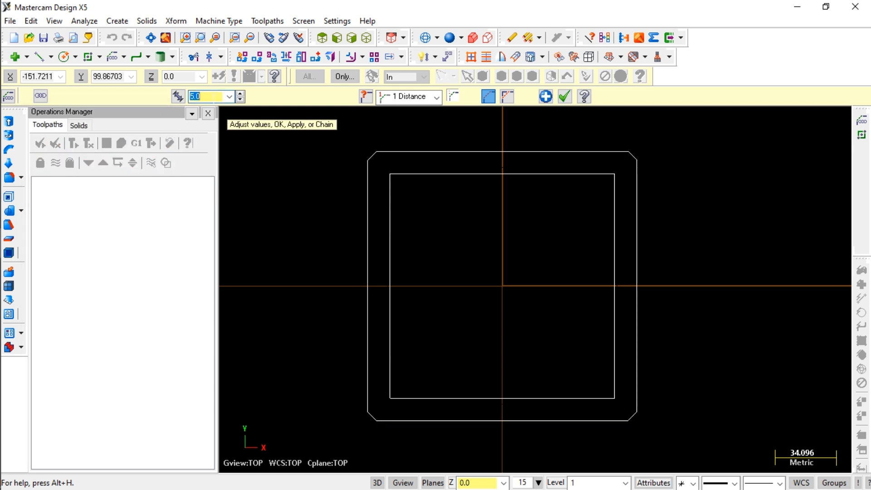
pyautogui.write('10')
pyautogui.press('Return')
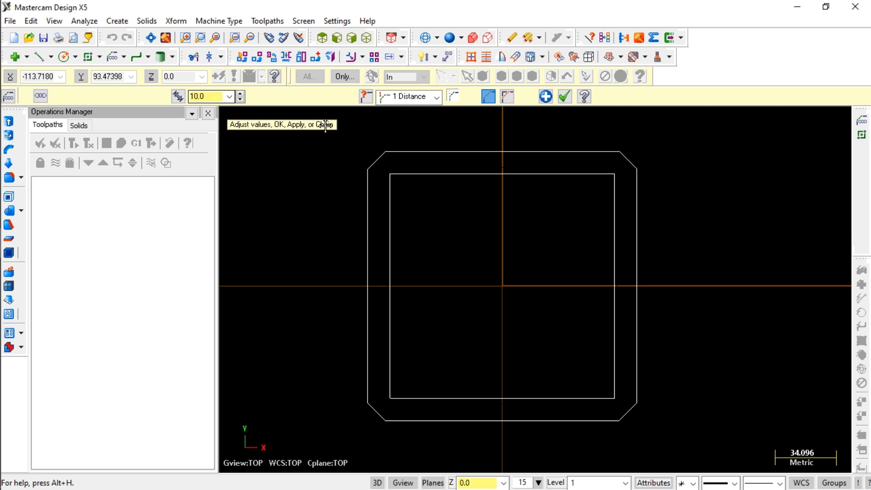
pyautogui.click(564, 96)
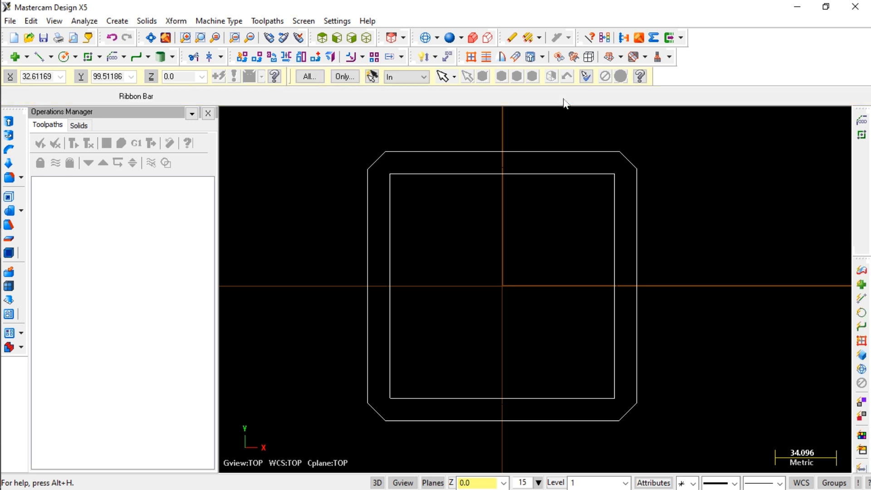
# Fillet all corners of the inner rectangle as a chain with a 10 mm radius.
pyautogui.click(123, 57)
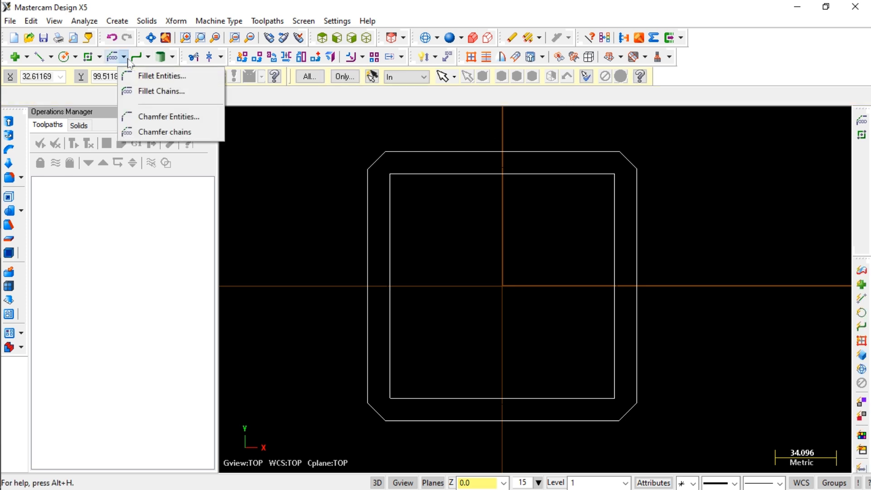
pyautogui.click(151, 91)
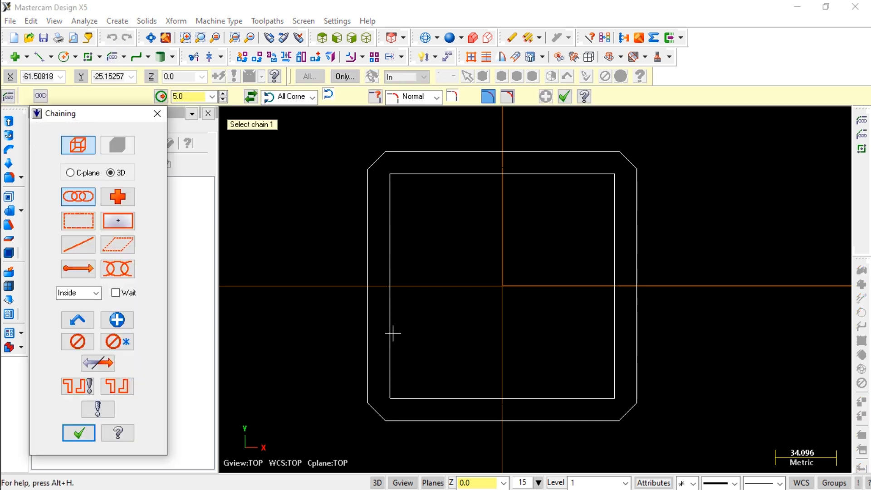
pyautogui.click(390, 368)
pyautogui.click(78, 433)
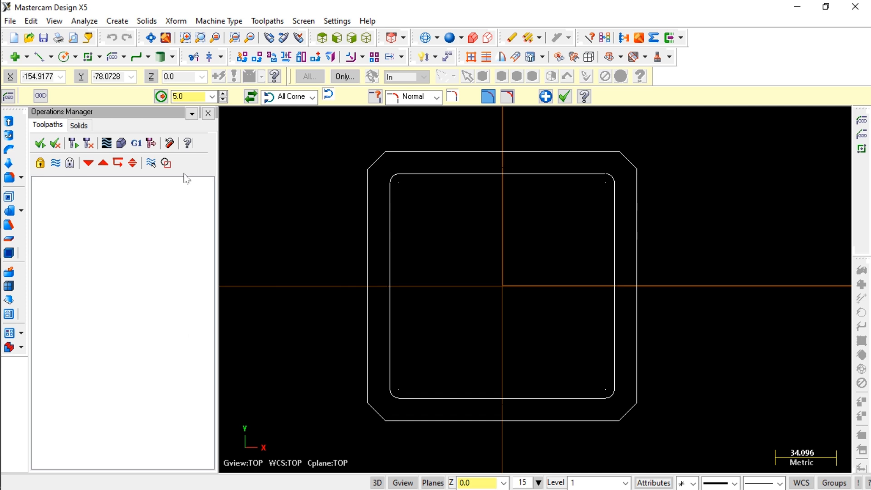
pyautogui.click(183, 96)
pyautogui.write('1')
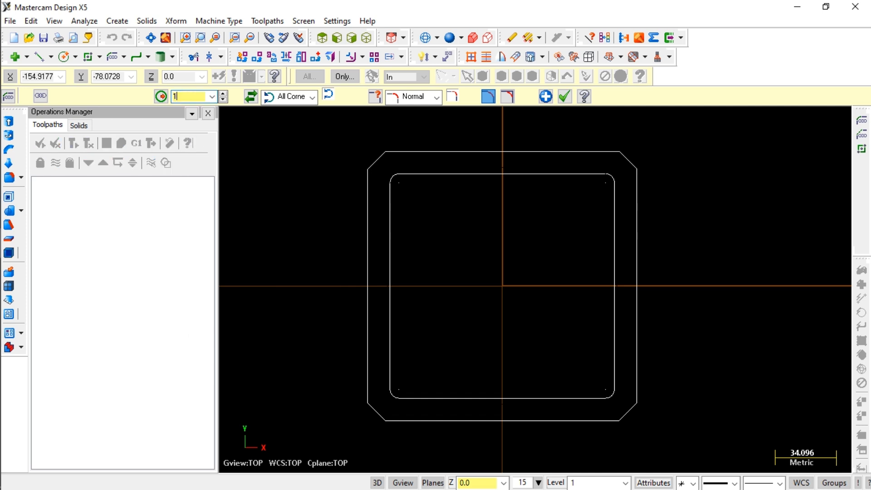
pyautogui.write('0.0')
pyautogui.press('Return')
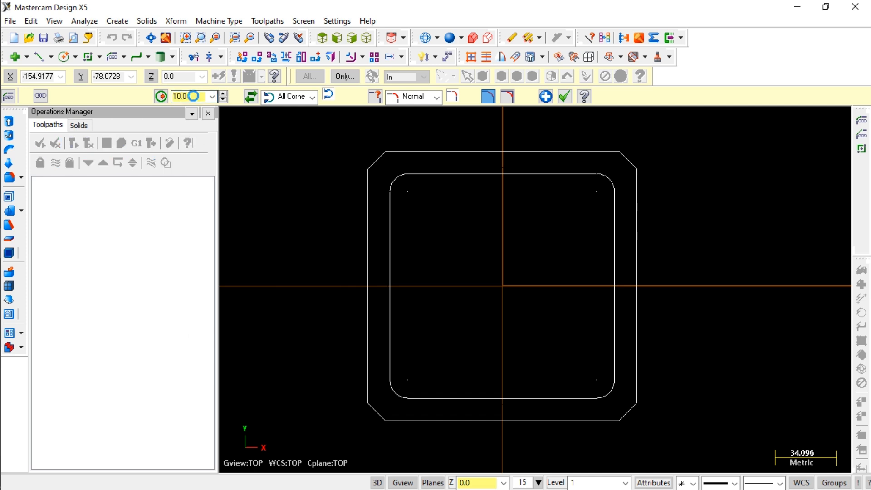
pyautogui.click(565, 99)
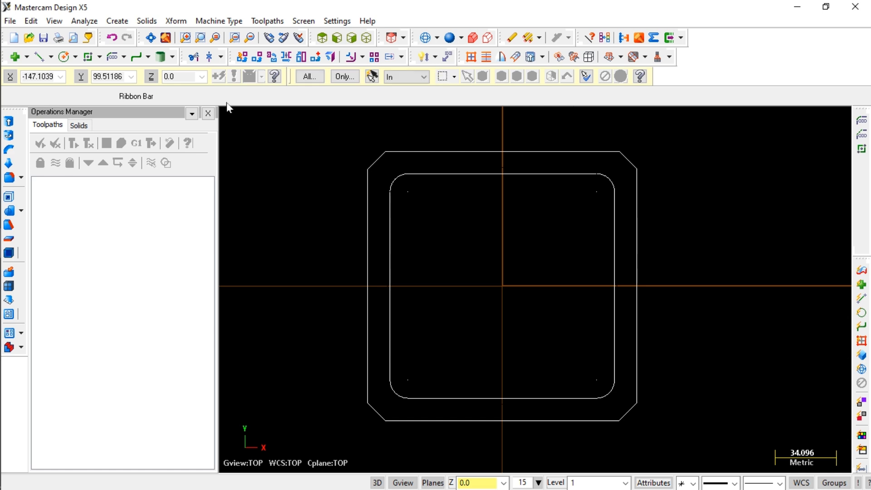
# Draw a circle centred on the origin with a radius of 20 mm.
pyautogui.click(63, 57)
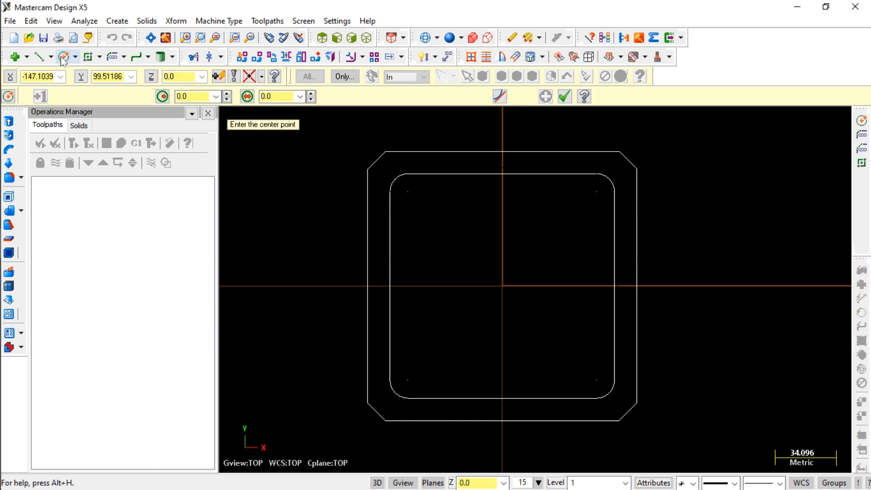
pyautogui.click(503, 285)
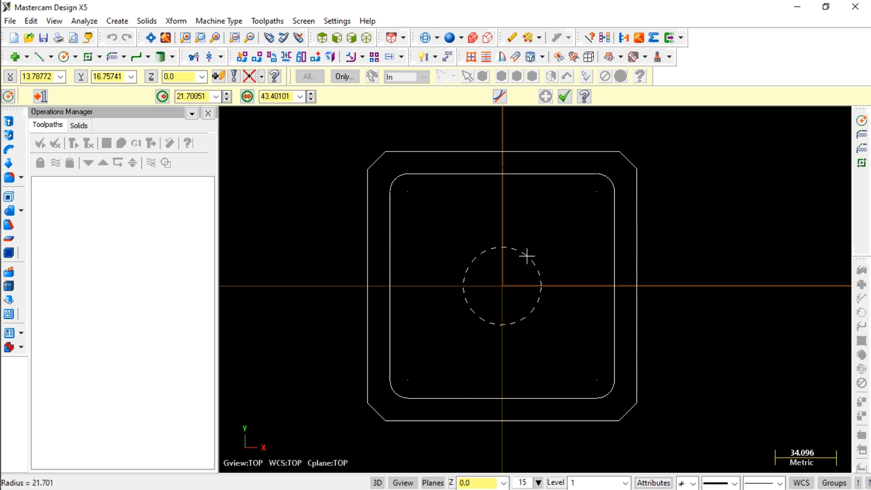
pyautogui.click(527, 256)
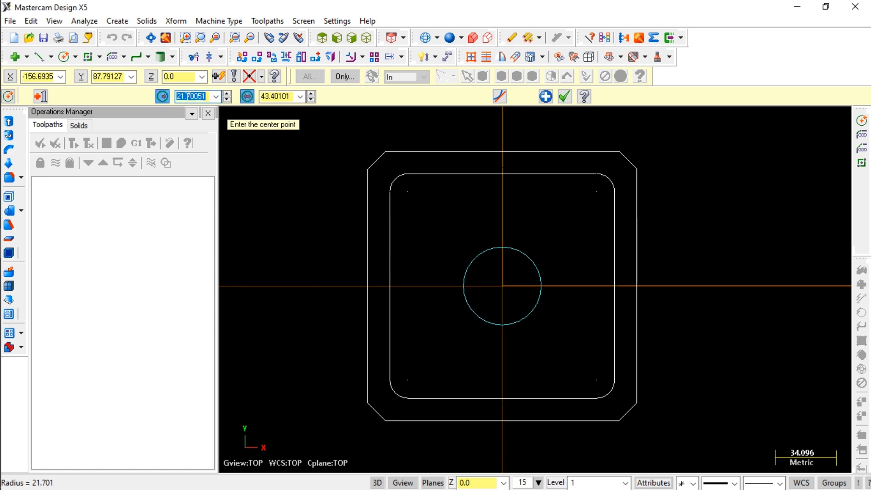
pyautogui.write('20')
pyautogui.press('Return')
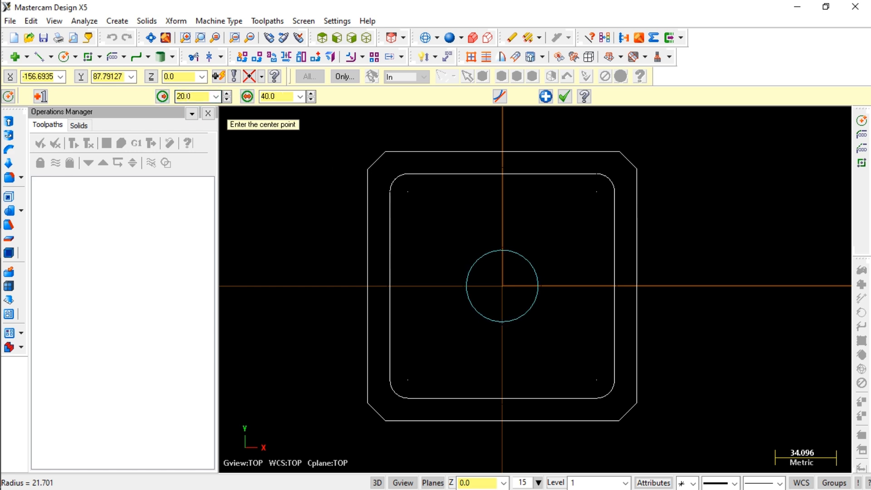
# Draw a second circle concentric with the first at the origin and set its radius to 35 mm.
pyautogui.click(503, 286)
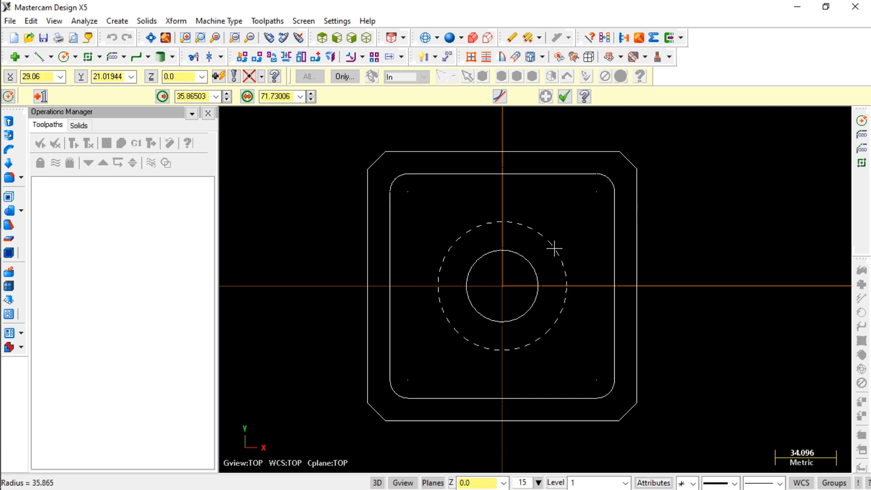
pyautogui.click(554, 249)
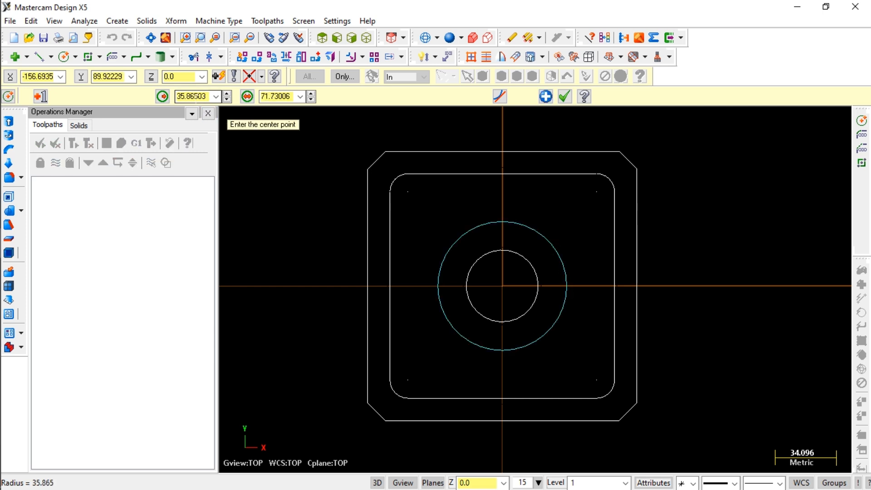
pyautogui.click(194, 96)
pyautogui.write('30')
pyautogui.press('Return')
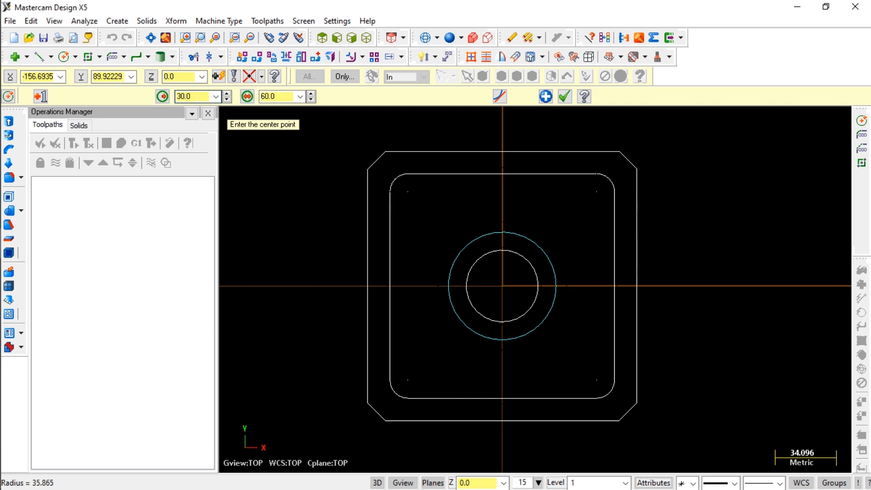
pyautogui.click(194, 96)
pyautogui.write('35')
pyautogui.press('Return')
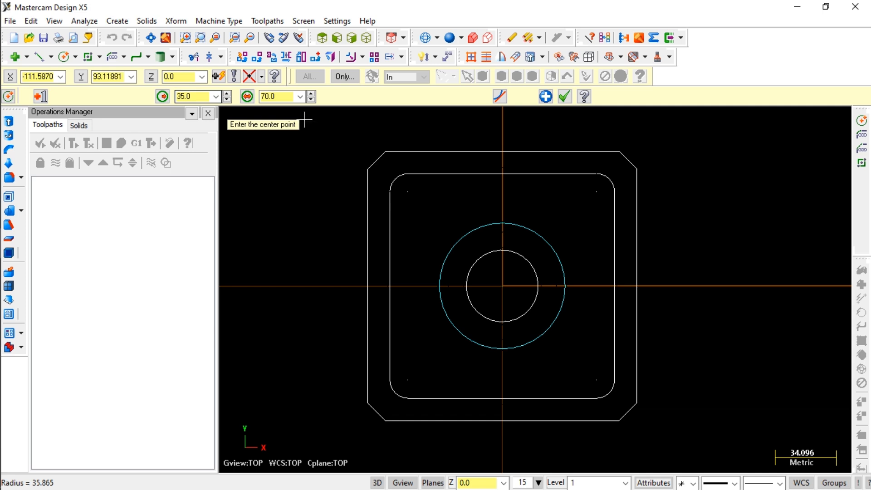
pyautogui.click(563, 97)
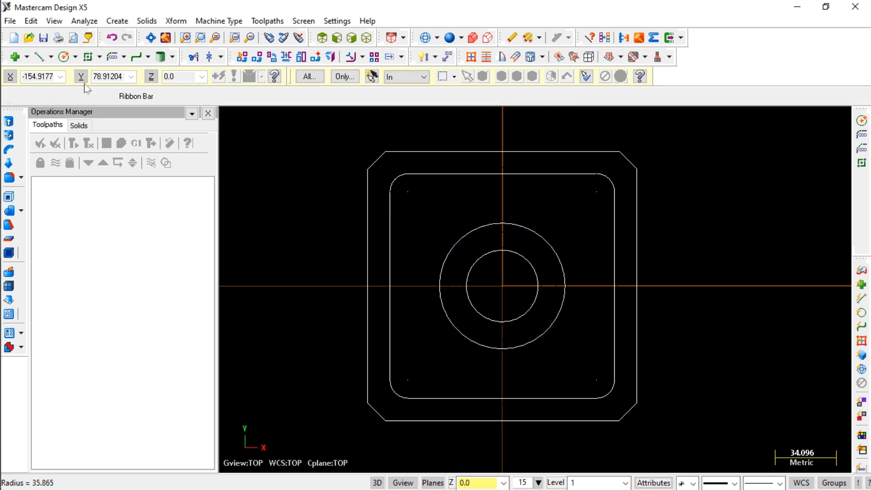
# Draw a horizontal line from the outer circle's quadrant on the positive X axis to the origin.
pyautogui.click(39, 57)
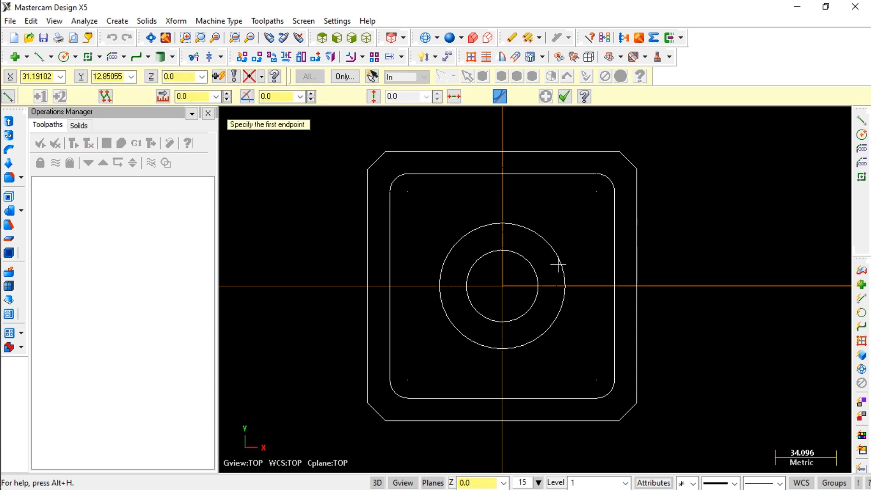
pyautogui.click(564, 285)
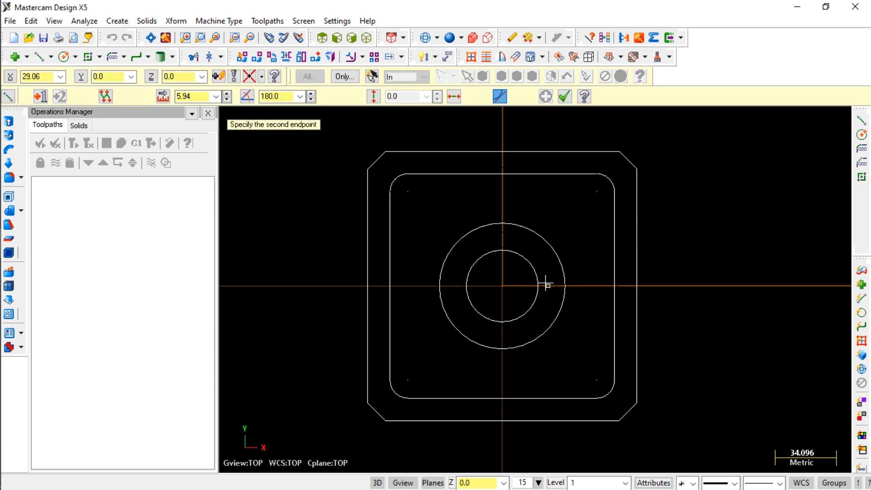
pyautogui.click(508, 284)
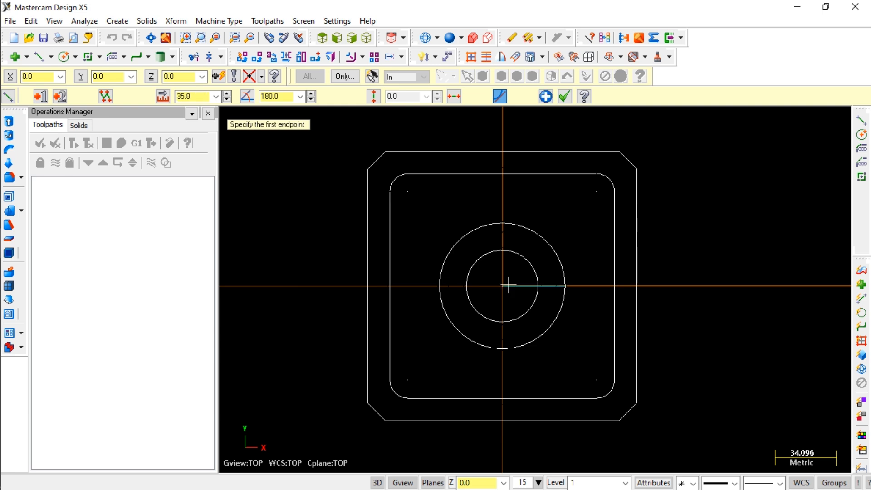
# Draw a 15 mm vertical line down from the origin, and a horizontal line about 26 mm long in +X from its lower end.
pyautogui.click(502, 293)
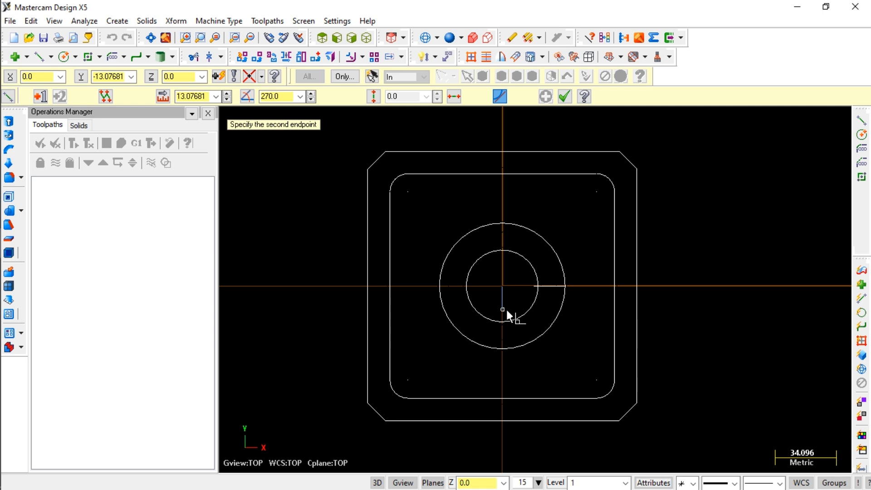
pyautogui.write('15')
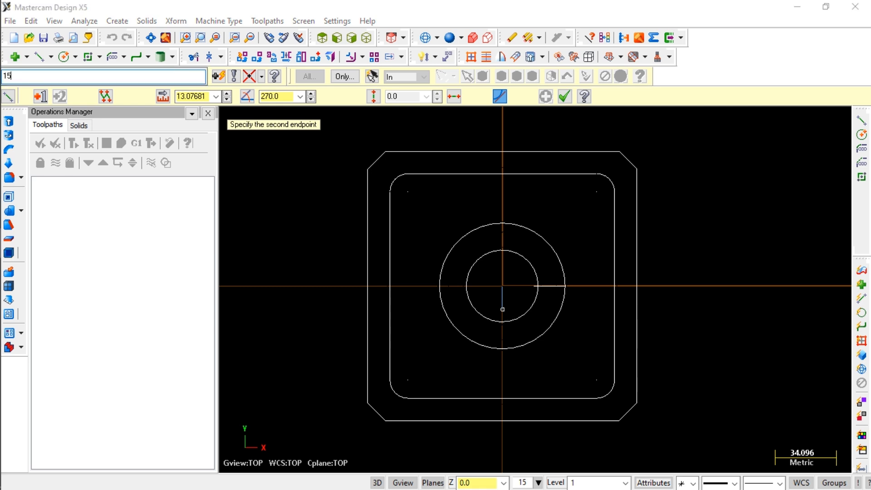
pyautogui.press('Escape')
pyautogui.click(510, 310)
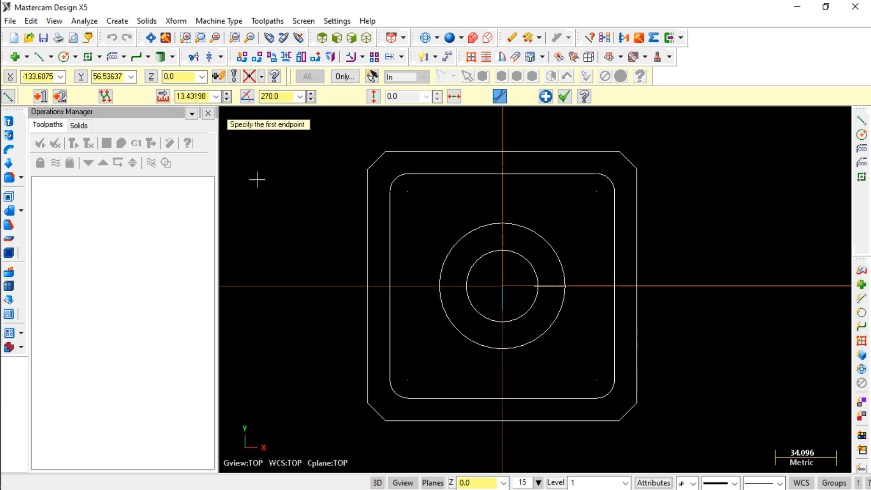
pyautogui.click(162, 96)
pyautogui.write('15')
pyautogui.press('Return')
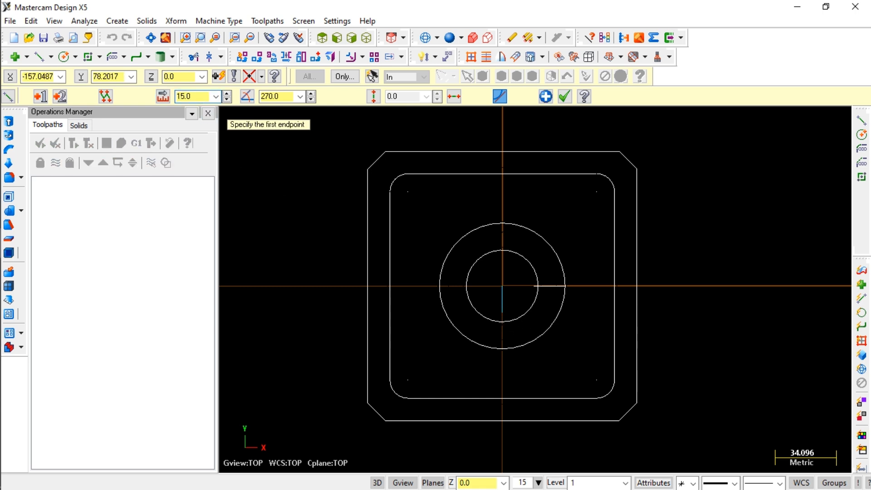
pyautogui.click(502, 312)
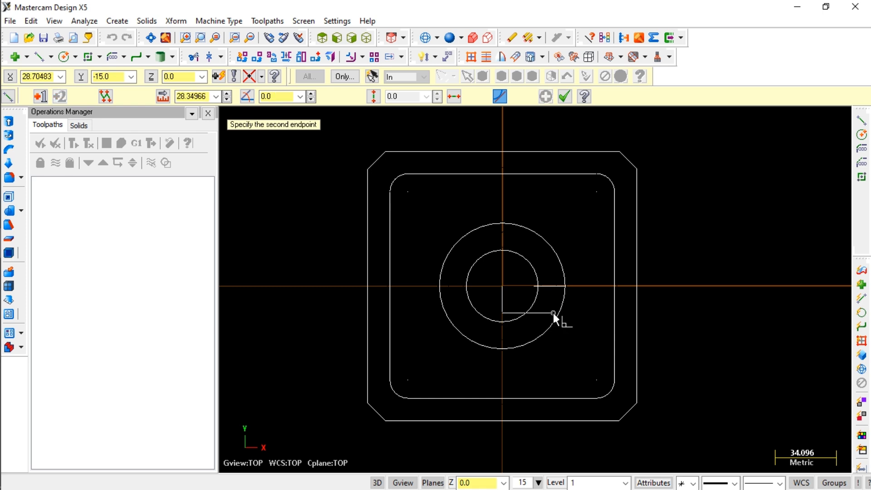
pyautogui.click(549, 312)
# Draw a line from the origin up past the outer circle, with a length of 45 mm and an angle of 45°.
pyautogui.scroll(1, 542, 301)
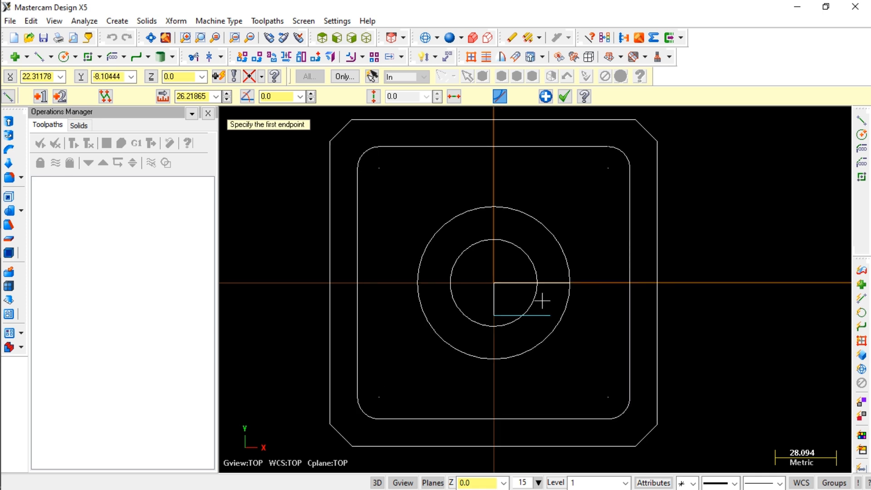
pyautogui.click(494, 283)
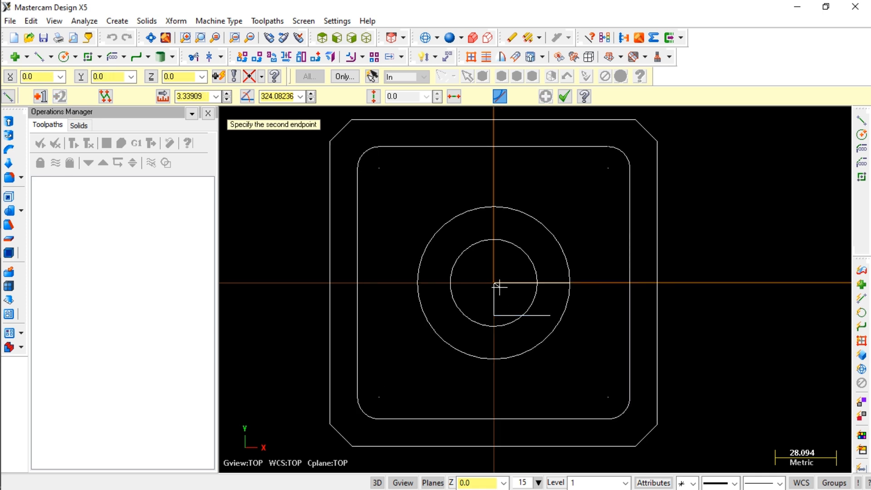
pyautogui.click(563, 214)
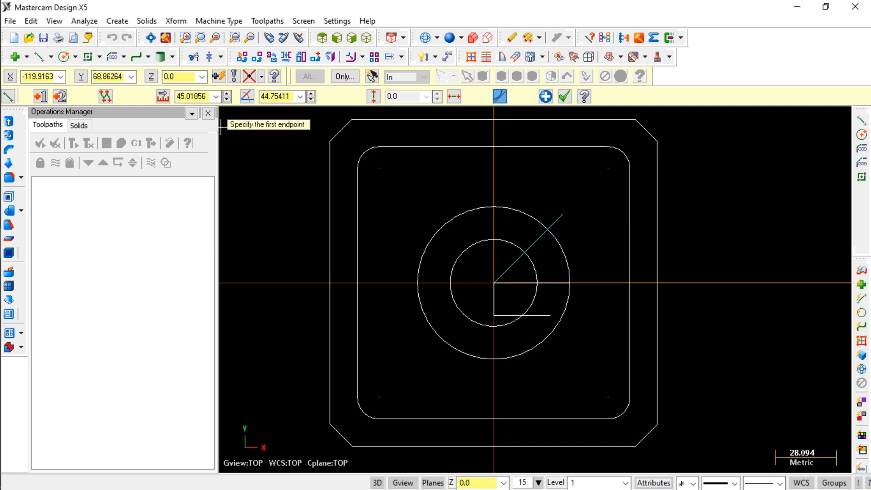
pyautogui.click(192, 96)
pyautogui.write('4')
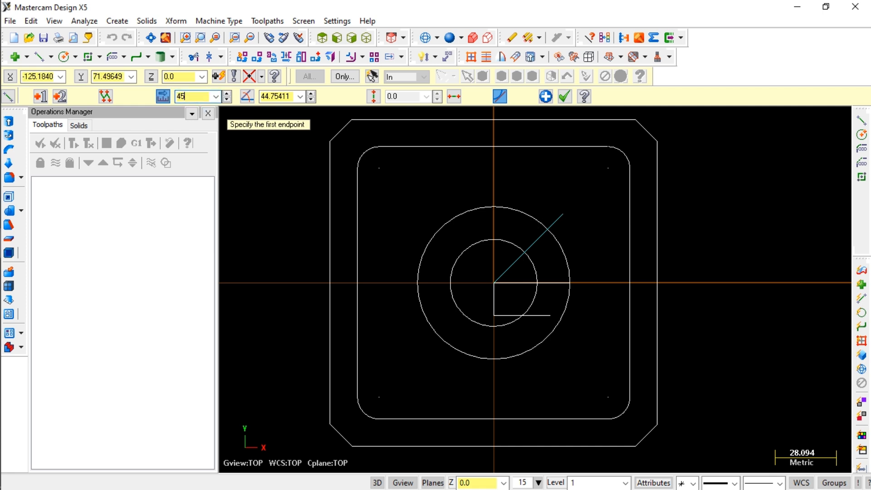
pyautogui.write('5')
pyautogui.click(277, 97)
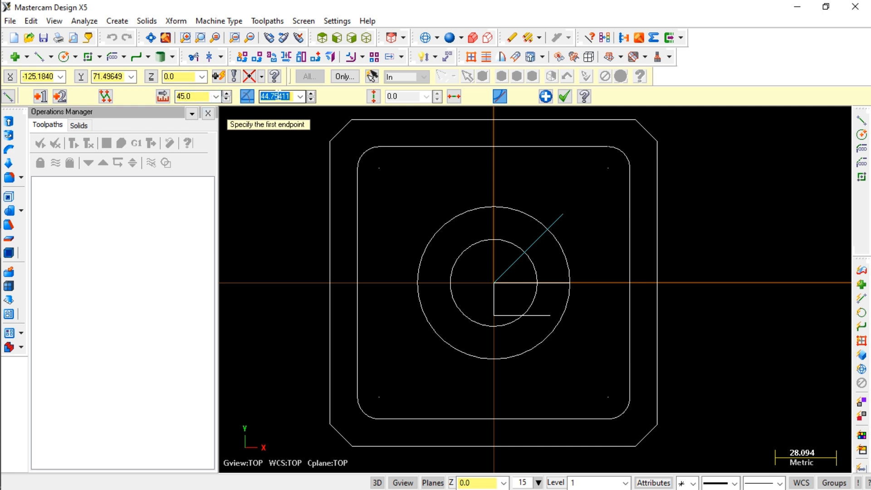
pyautogui.write('45.0')
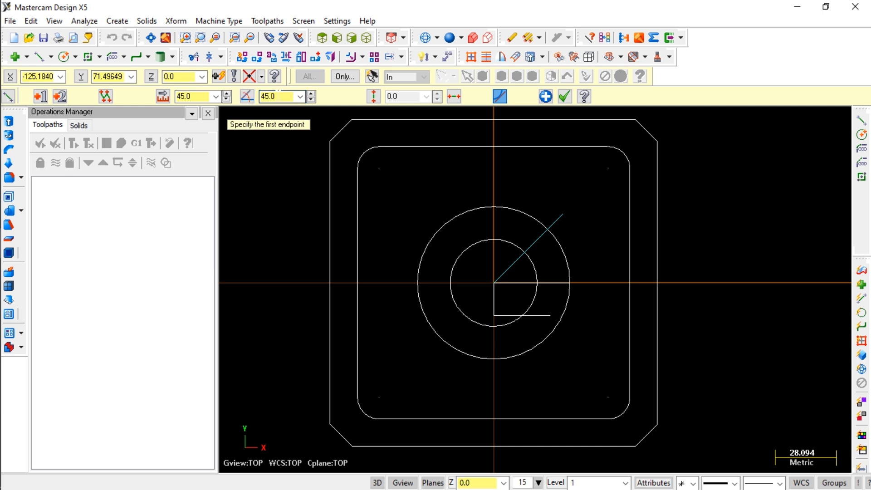
pyautogui.click(564, 97)
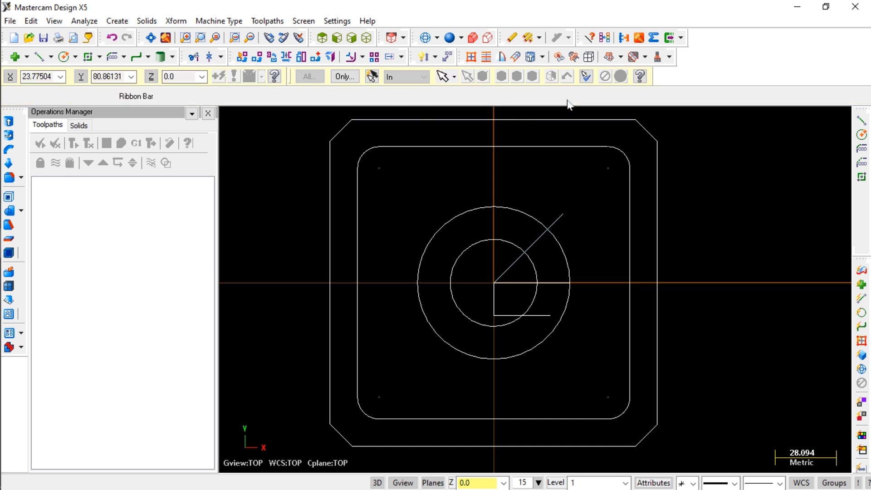
# Use Divide to delete the excess line and arc segments, so the circles and lines form a letter G outline.
pyautogui.click(195, 58)
pyautogui.click(98, 96)
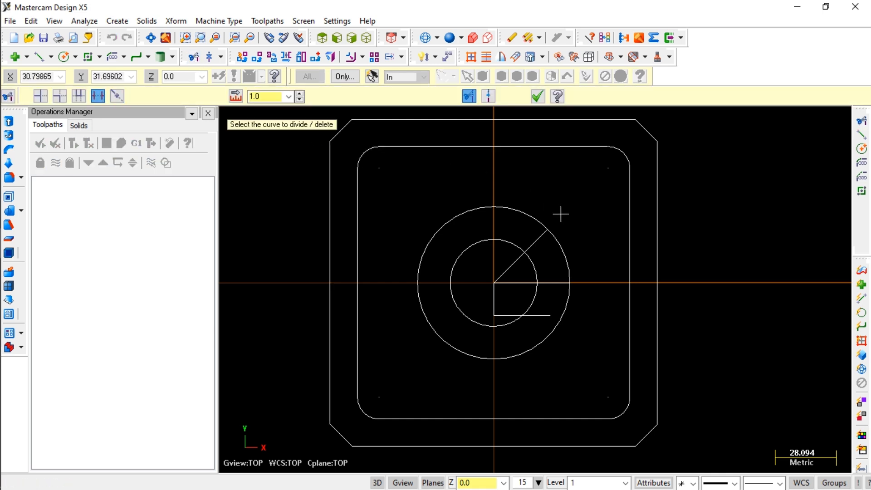
pyautogui.click(560, 238)
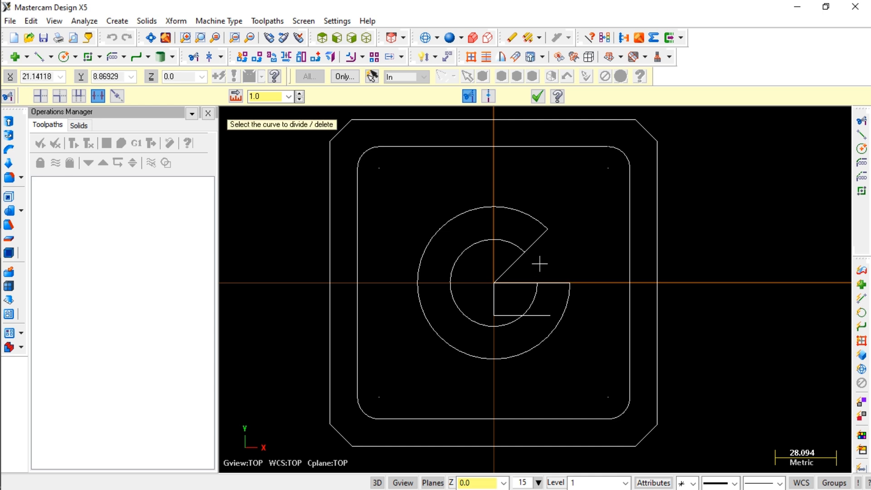
pyautogui.click(510, 267)
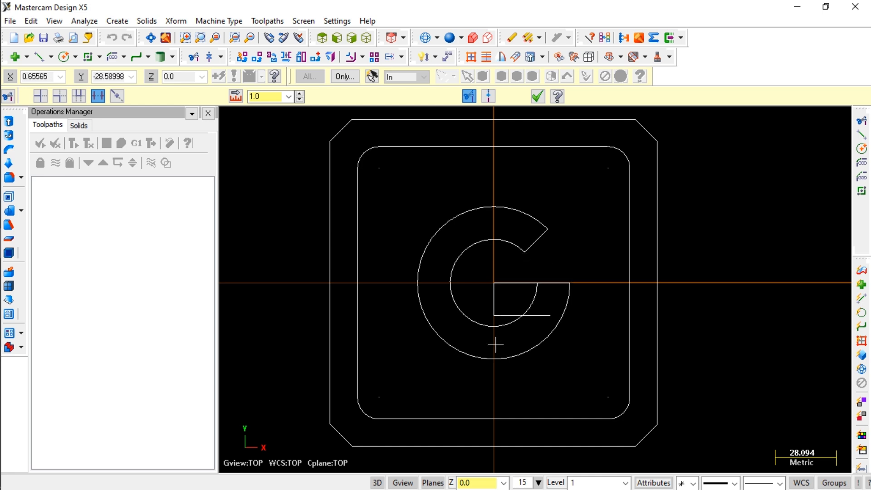
pyautogui.click(541, 314)
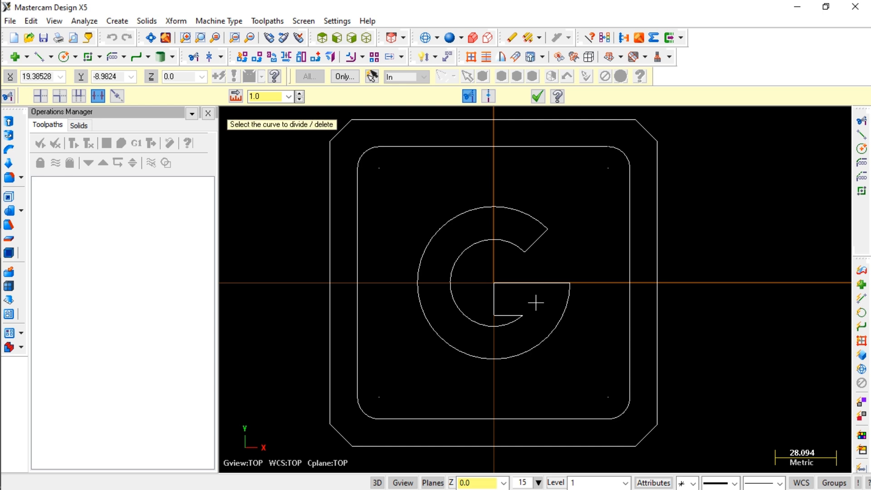
pyautogui.scroll(-2, 402, 217)
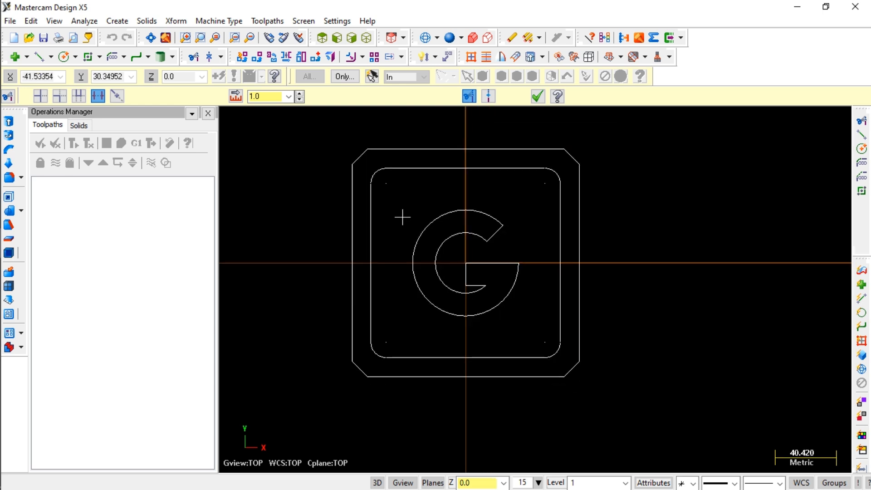
pyautogui.scroll(-1, 402, 218)
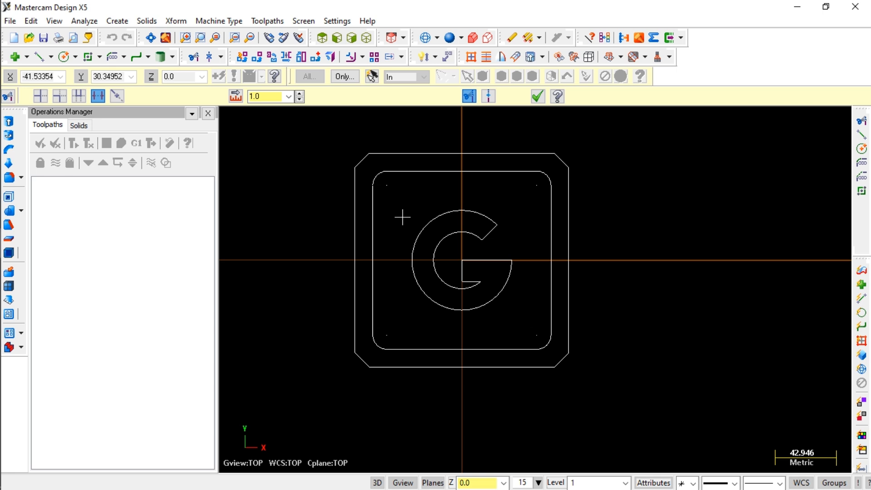
pyautogui.click(538, 96)
# Translate the whole G outline by 15 mm in Y with the Move option.
pyautogui.moveTo(398, 199); pyautogui.dragTo(525, 323)
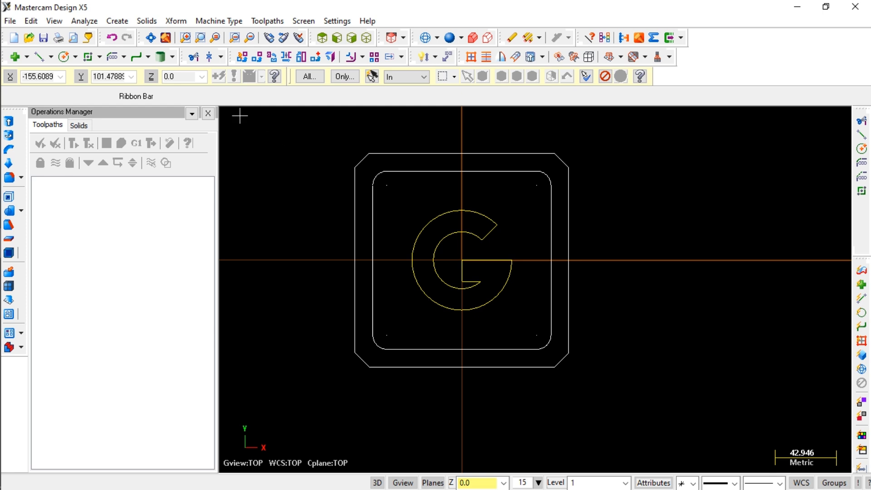
pyautogui.click(256, 57)
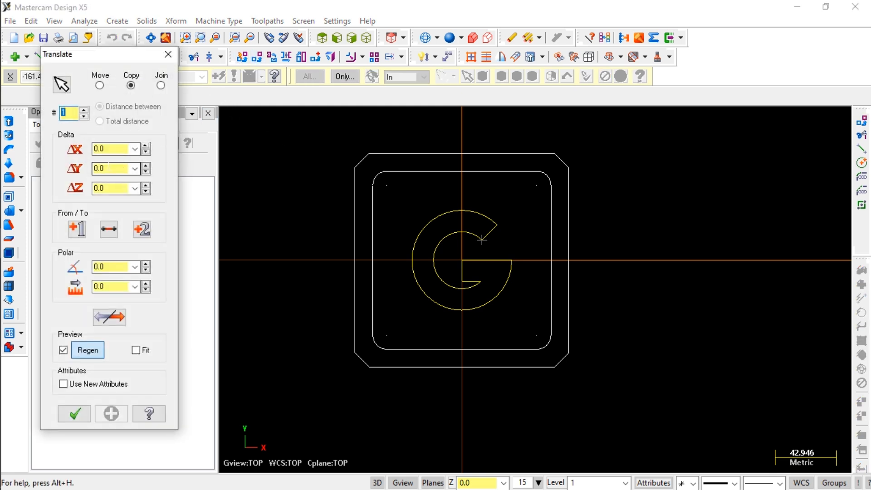
pyautogui.click(109, 168)
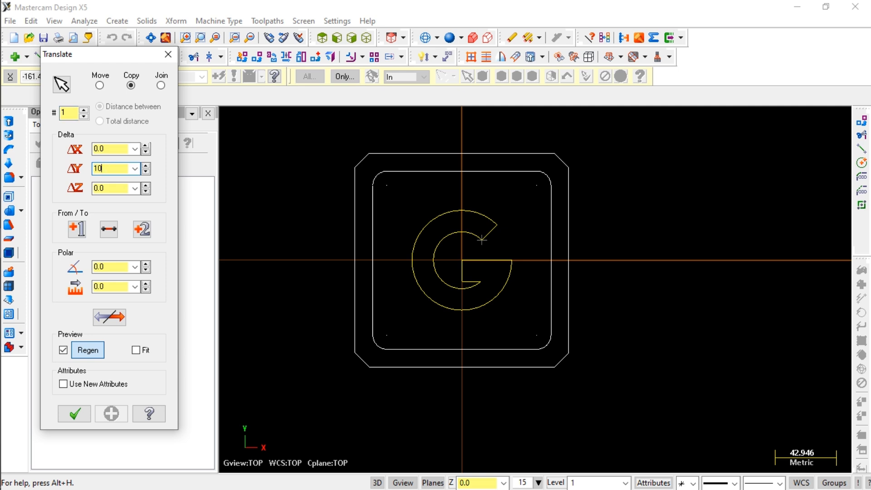
pyautogui.write('10')
pyautogui.press('Return')
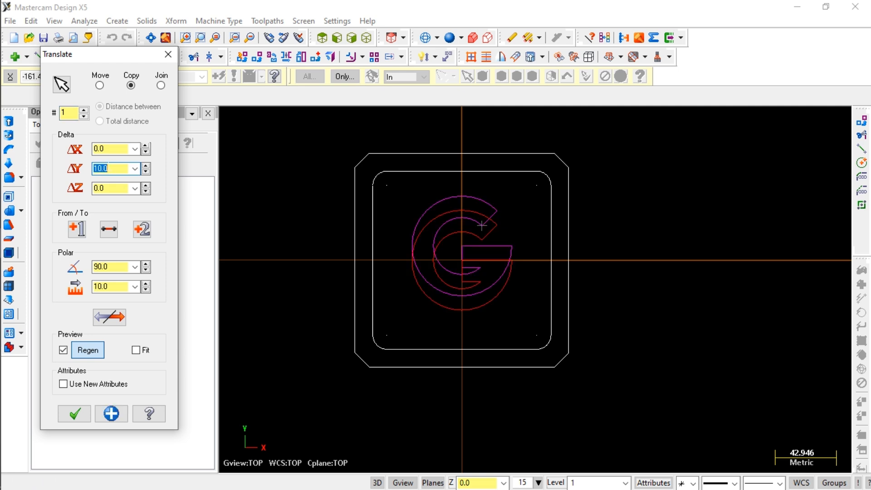
pyautogui.click(100, 86)
pyautogui.click(113, 169)
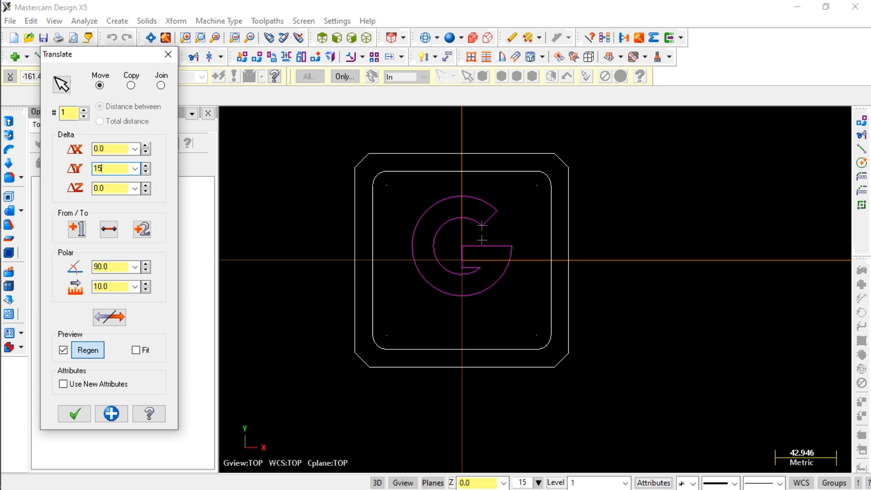
pyautogui.write('15')
pyautogui.press('Return')
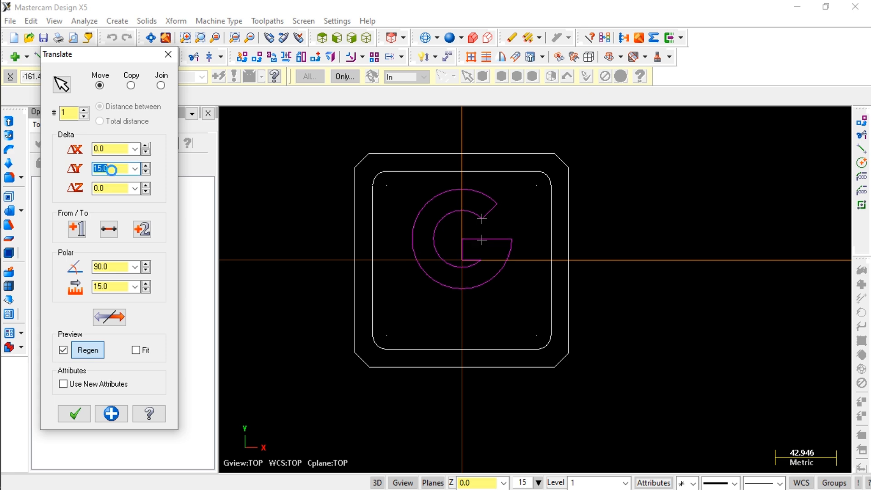
pyautogui.click(89, 414)
# Start Create Letters with the text "Google" and the MCX (Block) Font.
pyautogui.scroll(3, 482, 325)
pyautogui.scroll(-2, 430, 316)
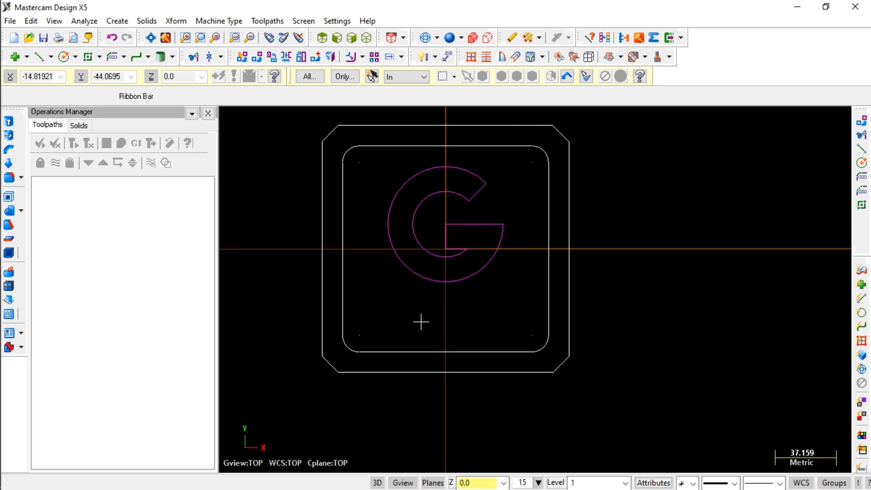
pyautogui.scroll(1, 483, 317)
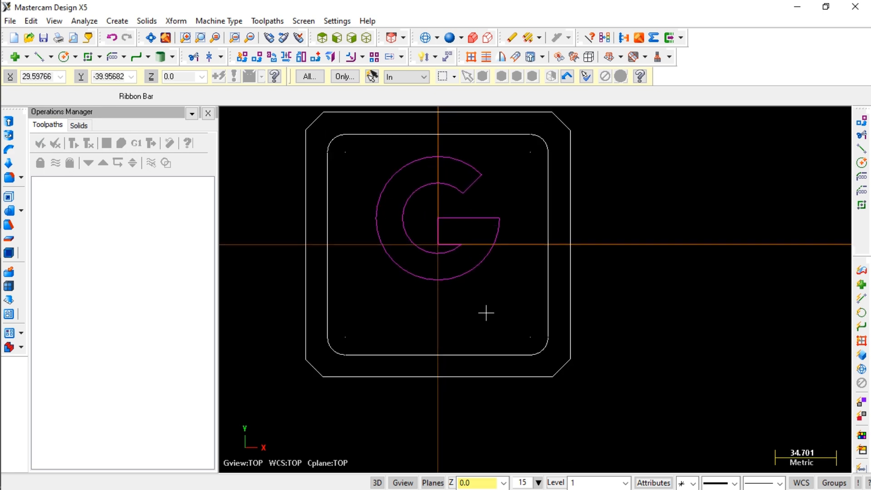
pyautogui.click(99, 57)
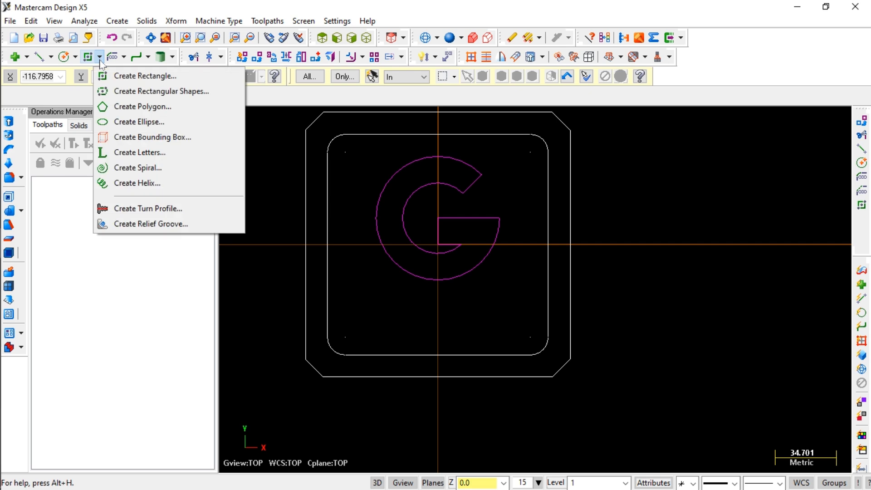
pyautogui.click(139, 152)
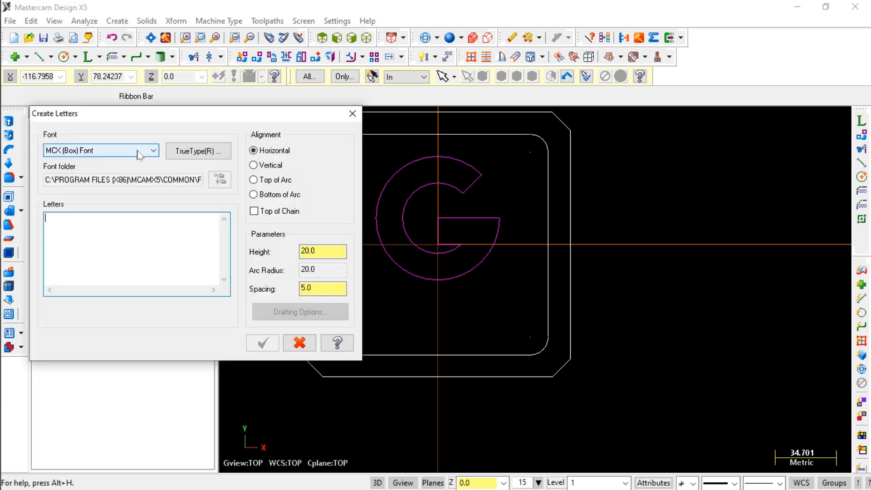
pyautogui.write('Google')
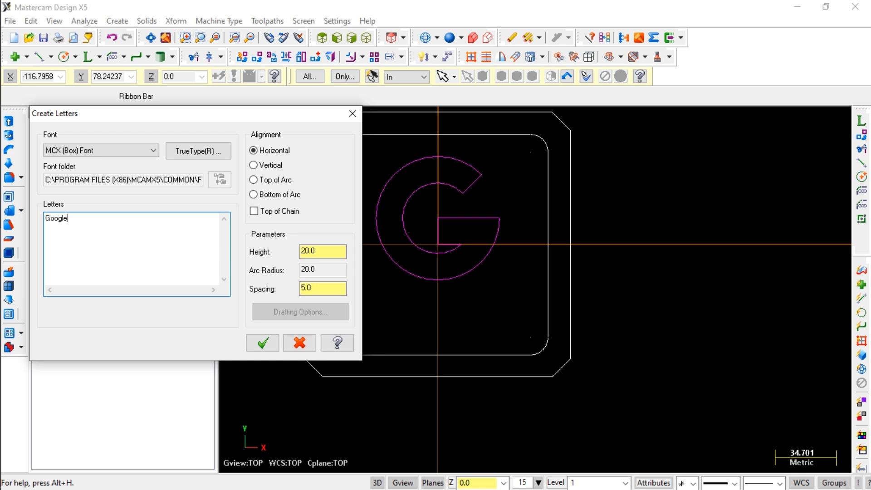
pyautogui.hotkey('ctrl', 'a')
pyautogui.click(131, 151)
pyautogui.click(116, 236)
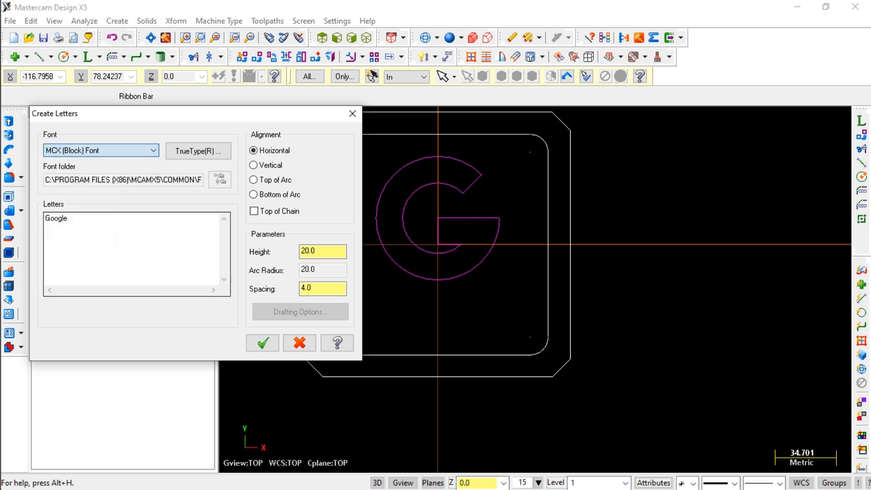
# Set the letter height to 10 mm and move the dialog clear of the profile.
pyautogui.doubleClick(318, 249)
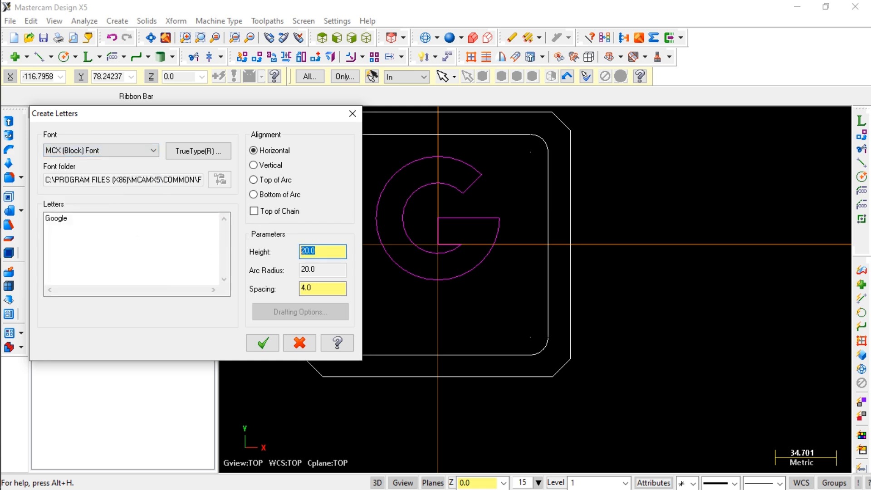
pyautogui.write('10')
pyautogui.press('Return')
pyautogui.moveTo(274, 123); pyautogui.dragTo(191, 116)
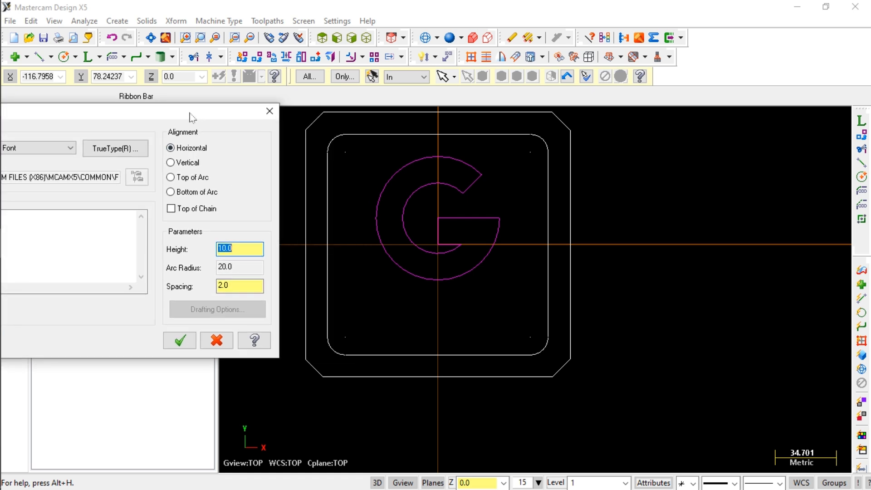
# Place the "Google" lettering inside the inner square, below the G outline, and end the letter creation.
pyautogui.click(366, 312)
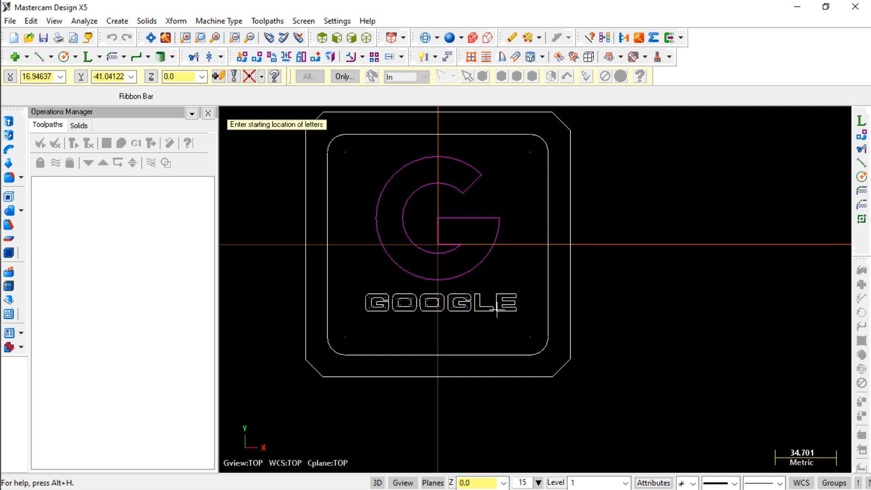
pyautogui.scroll(4, 521, 302)
pyautogui.scroll(-1, 525, 307)
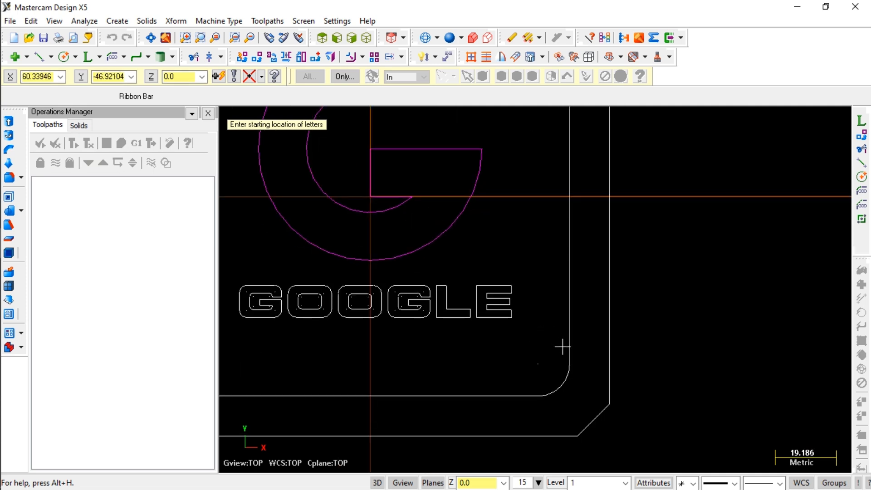
pyautogui.press('Escape')
pyautogui.scroll(-2, 565, 348)
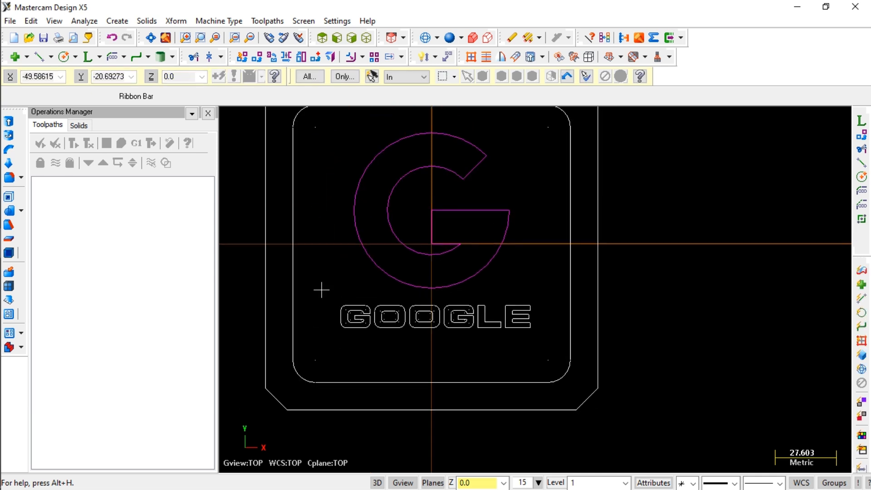
# Translate the whole lettering by -10 mm in Y with the Move option and clear the group and result colors.
pyautogui.moveTo(321, 290); pyautogui.dragTo(542, 344)
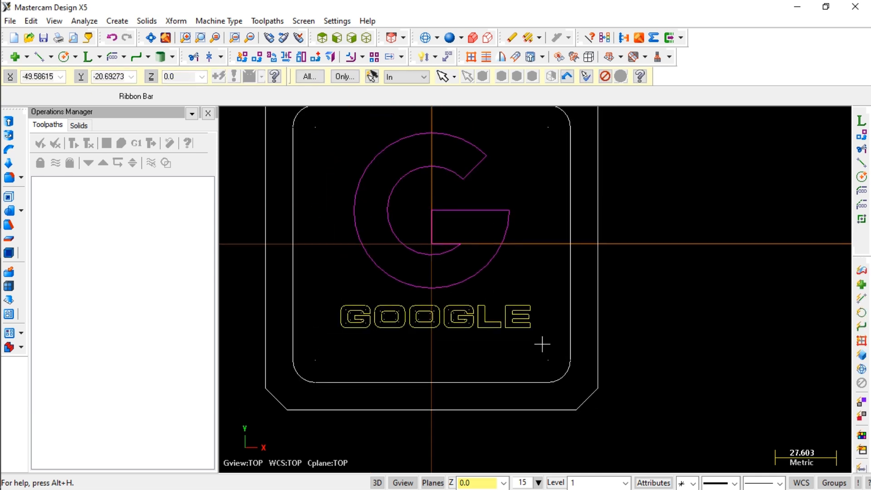
pyautogui.click(257, 58)
pyautogui.click(117, 168)
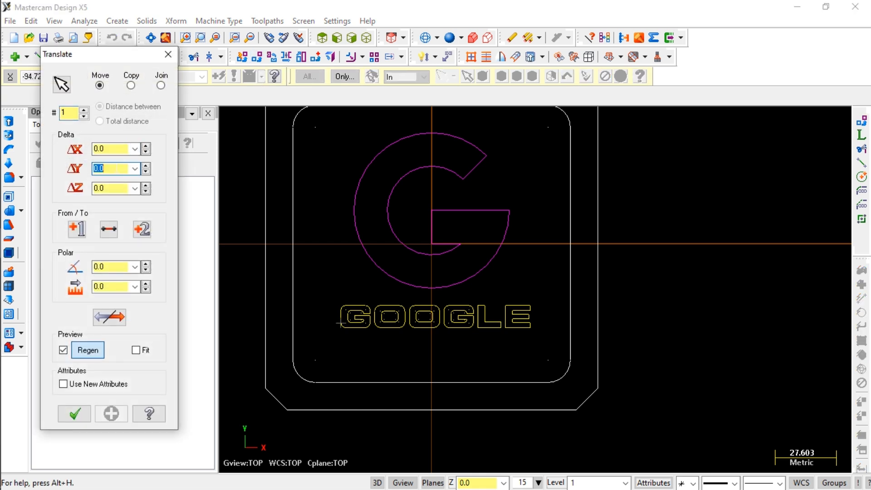
pyautogui.write('-10')
pyautogui.press('Return')
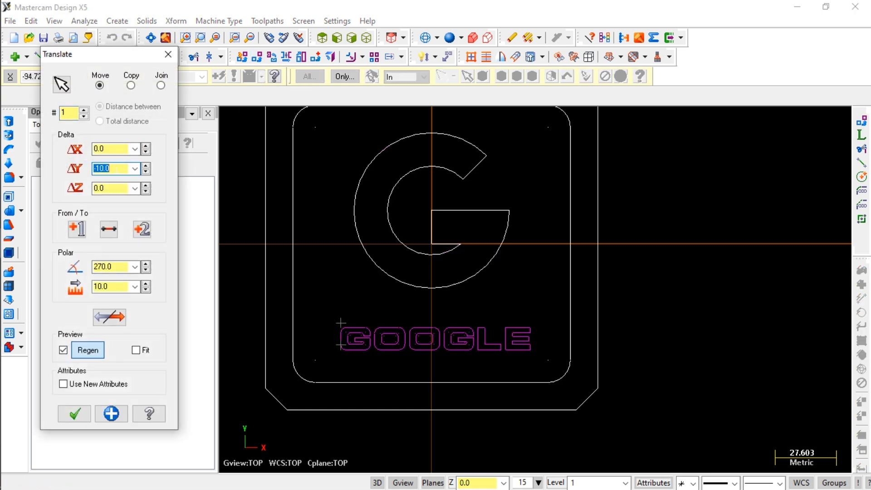
pyautogui.click(74, 413)
pyautogui.scroll(-1, 386, 317)
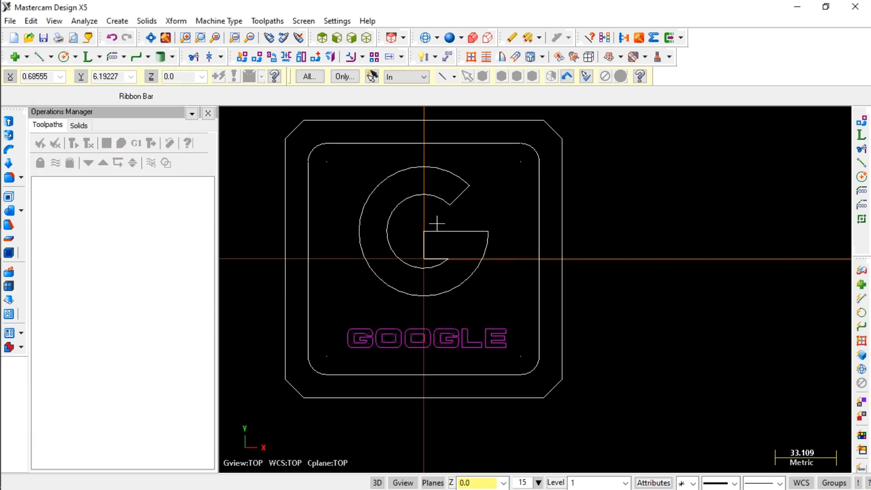
pyautogui.click(605, 38)
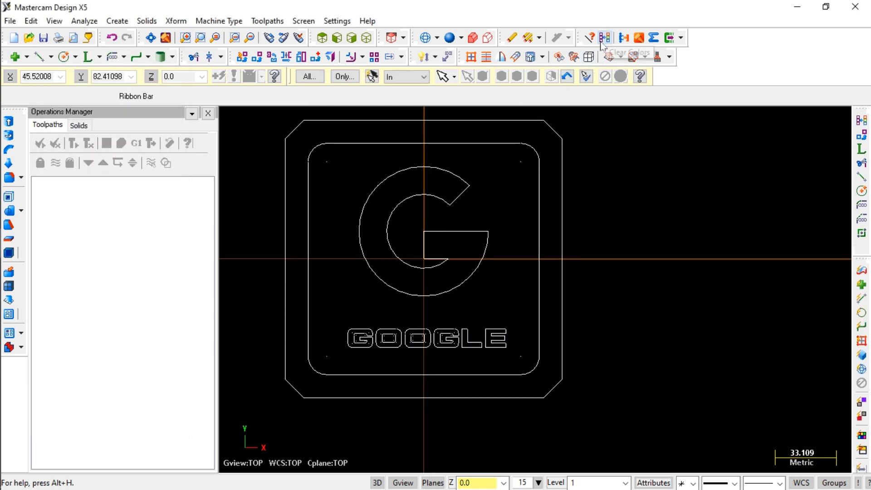
# Show the part in the isometric view and assign the default mill as the machine type.
pyautogui.click(367, 38)
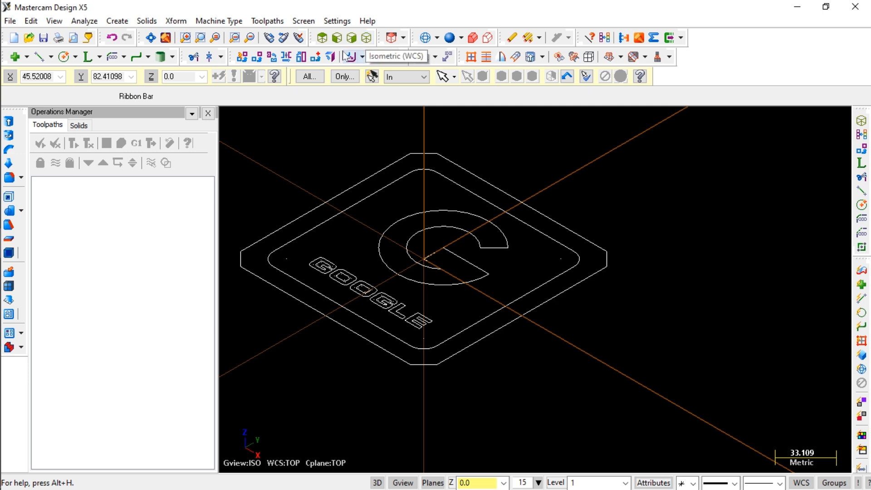
pyautogui.click(231, 22)
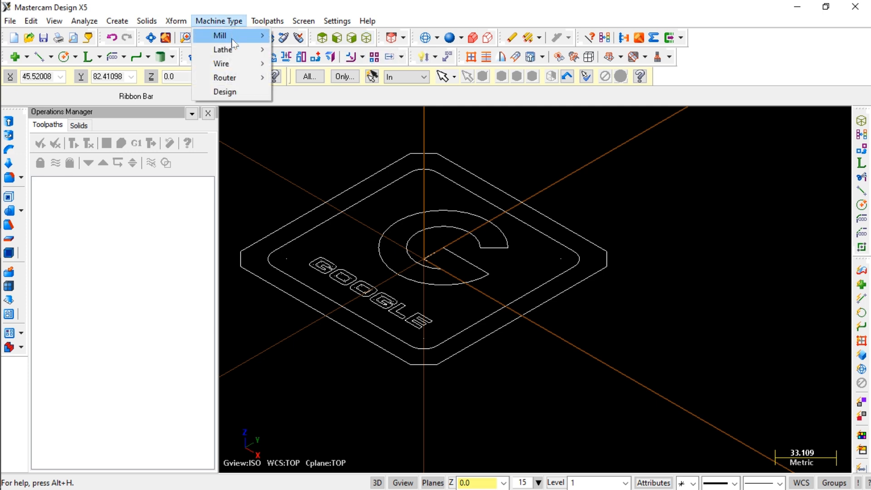
pyautogui.moveTo(236, 35)
pyautogui.click(299, 35)
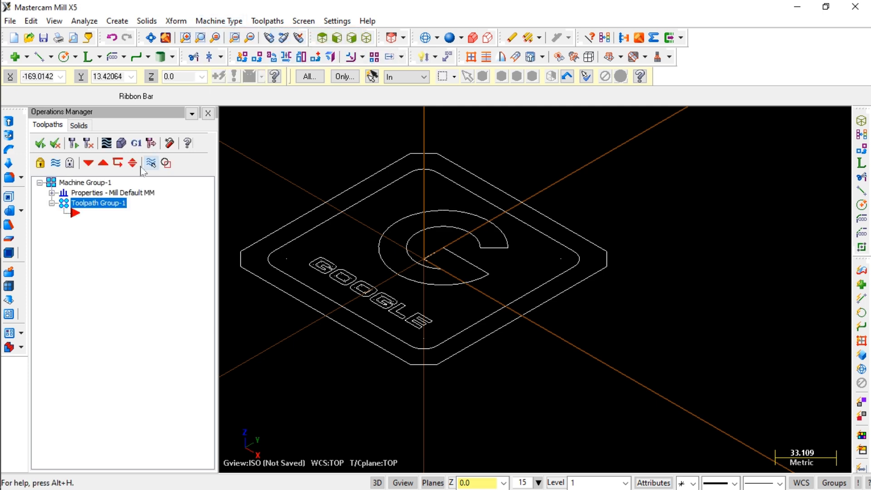
# Define rectangular stock from a bounding box around all entities and set its Z thickness to 25 mm.
pyautogui.click(52, 192)
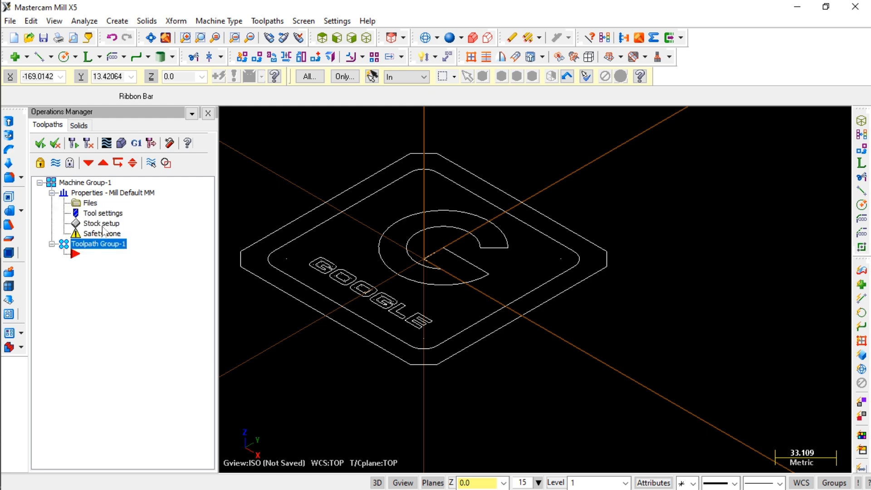
pyautogui.click(103, 224)
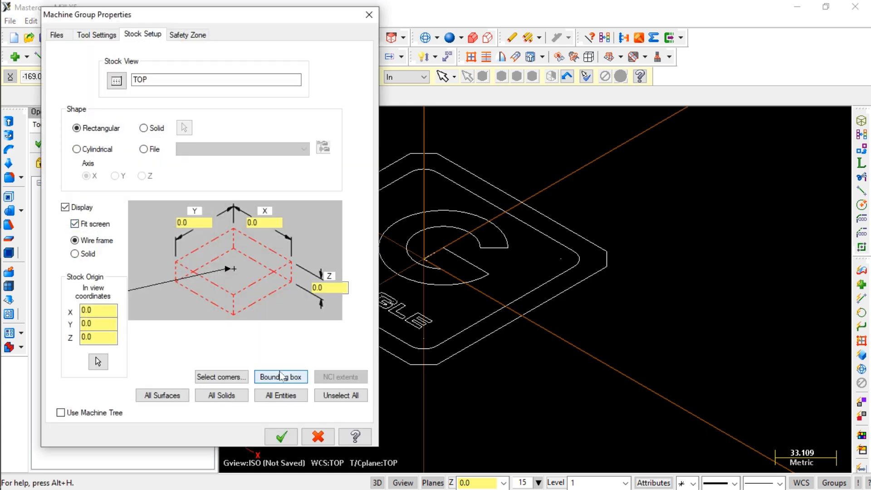
pyautogui.click(280, 377)
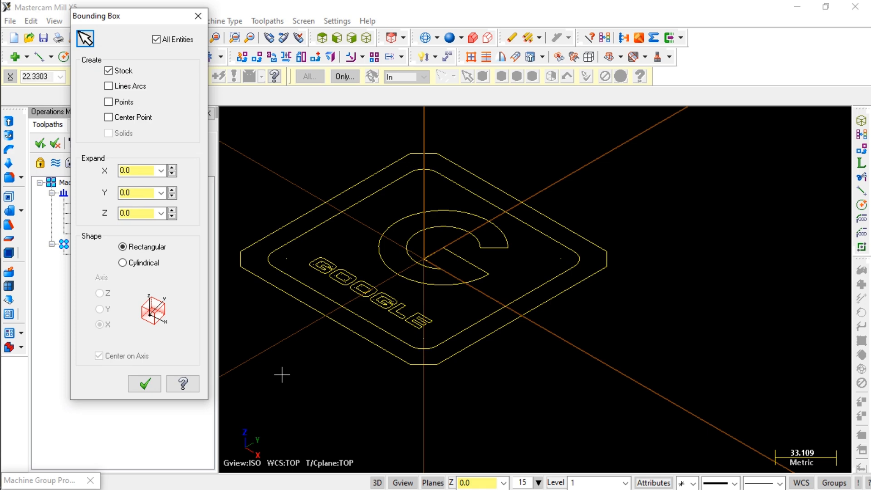
pyautogui.click(145, 384)
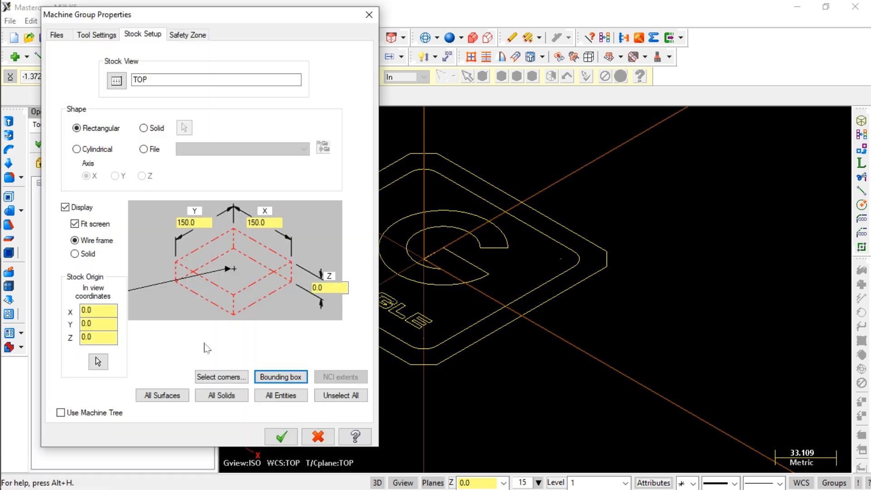
pyautogui.click(303, 287)
pyautogui.write('25')
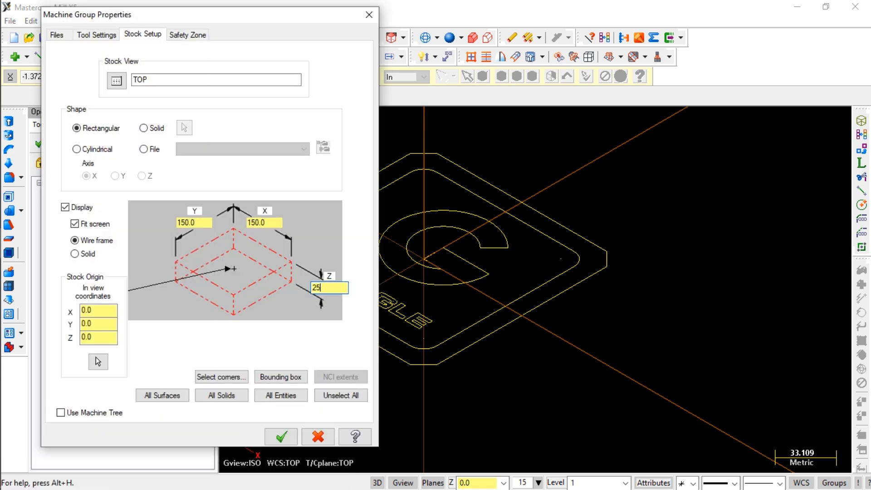
pyautogui.click(281, 436)
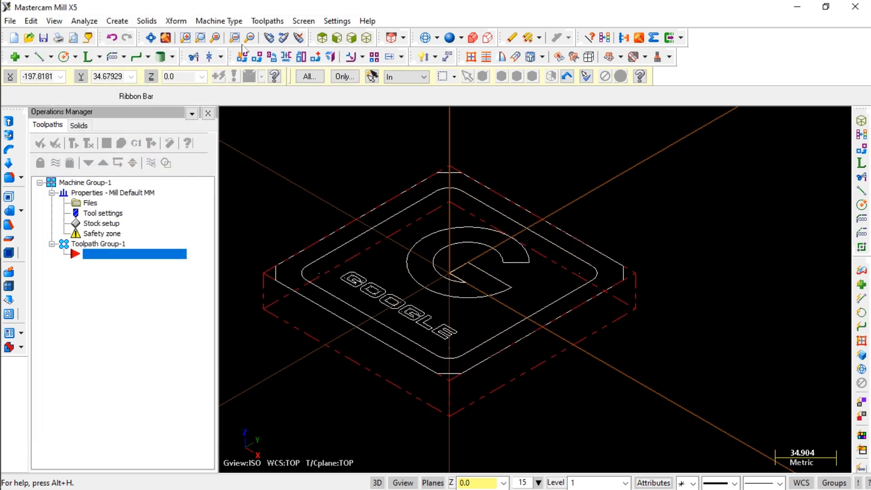
# Start a contour toolpath with the default NC name and chain the outer chamfered square.
pyautogui.click(264, 21)
pyautogui.click(277, 76)
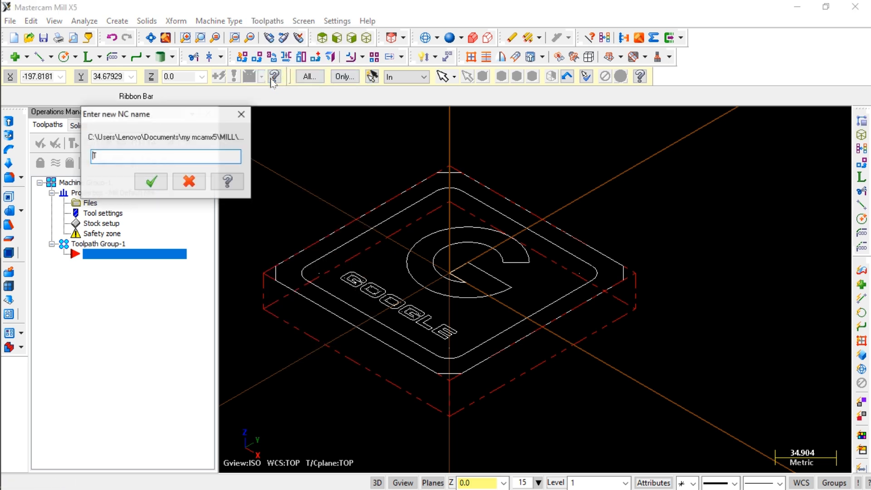
pyautogui.click(154, 181)
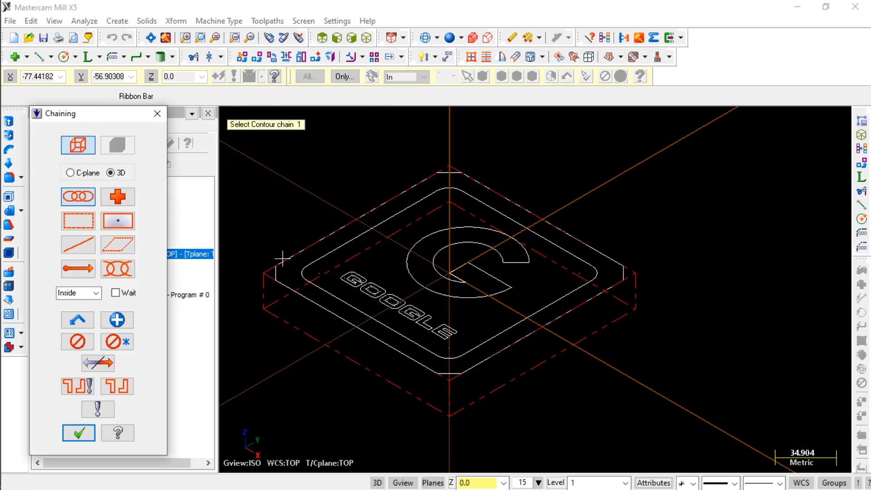
pyautogui.click(282, 258)
pyautogui.click(95, 437)
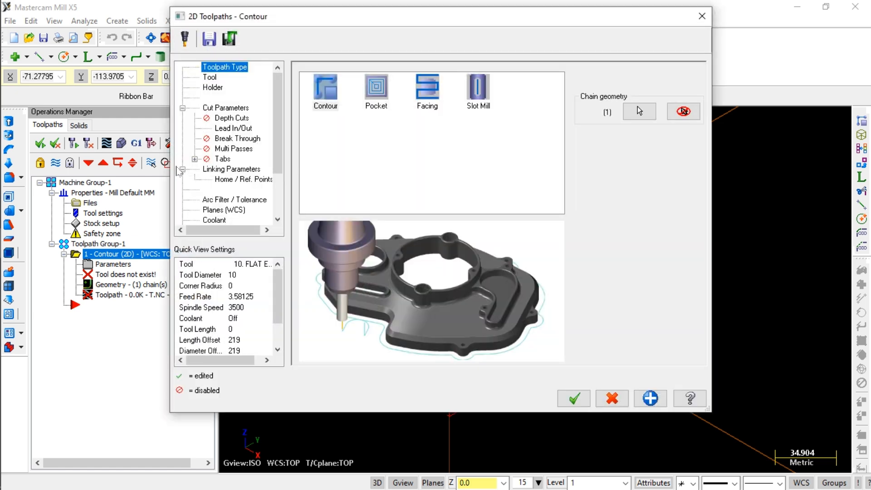
# Assign the 12 mm flat endmill from the tool library to the contour toolpath.
pyautogui.click(210, 77)
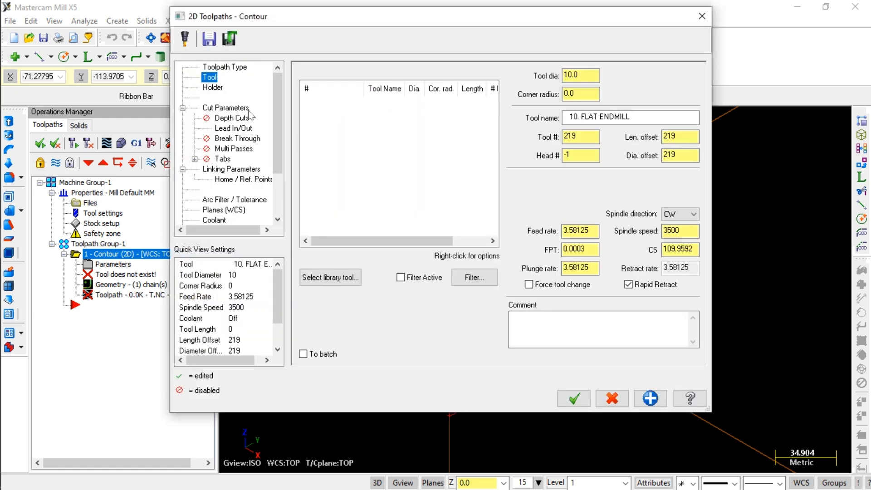
pyautogui.click(331, 278)
pyautogui.scroll(-20, 373, 196)
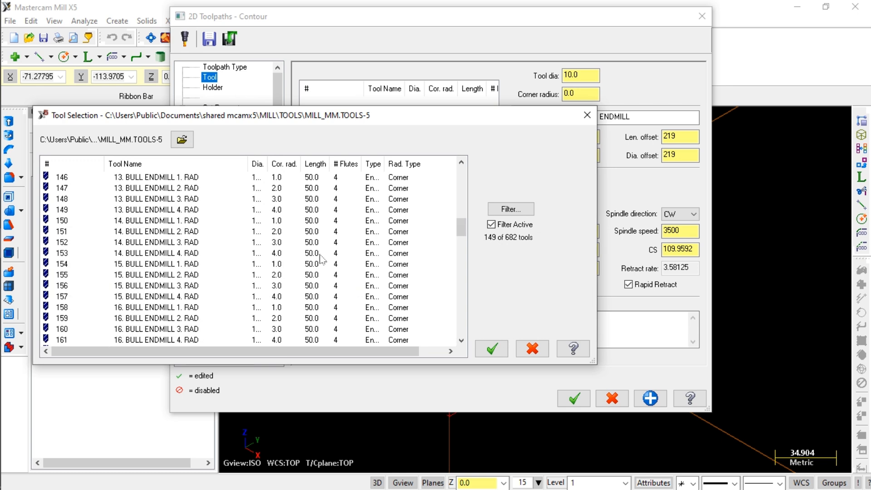
pyautogui.scroll(-3, 320, 259)
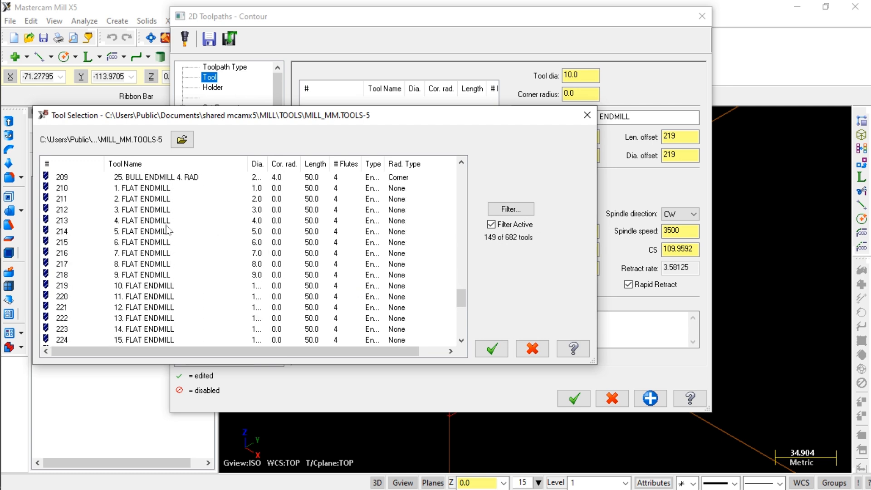
pyautogui.click(149, 308)
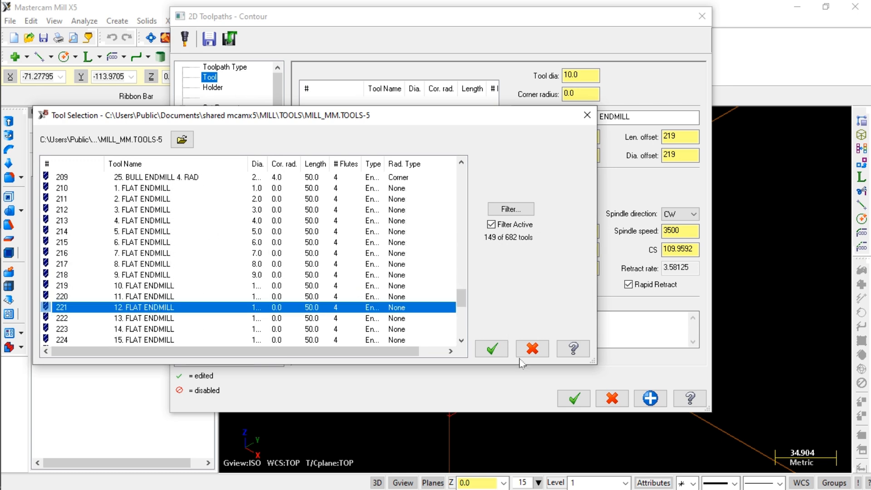
pyautogui.click(491, 348)
# Enable depth cuts with a max rough step of 1 mm and turn on multi passes for the contour.
pyautogui.click(241, 110)
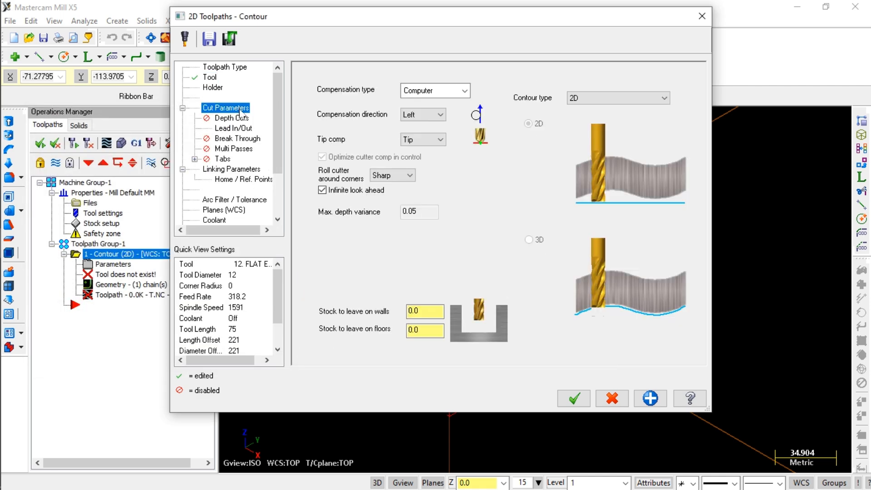
pyautogui.click(243, 119)
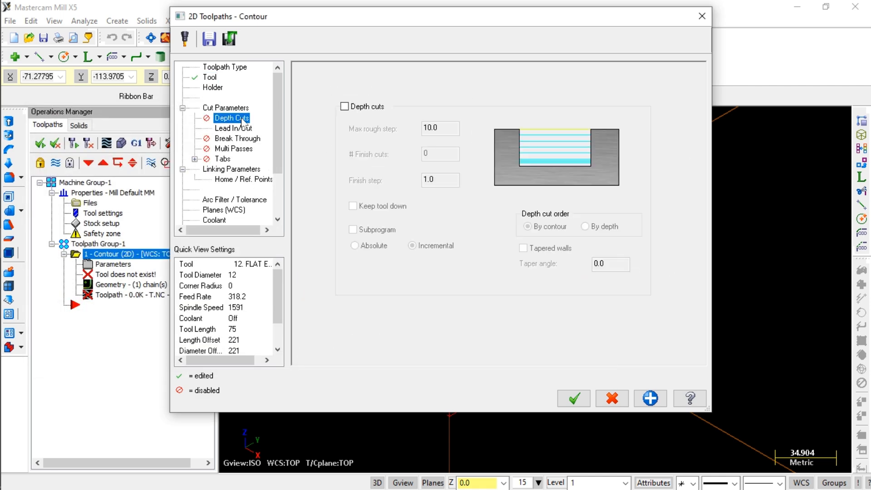
pyautogui.click(352, 109)
pyautogui.doubleClick(428, 127)
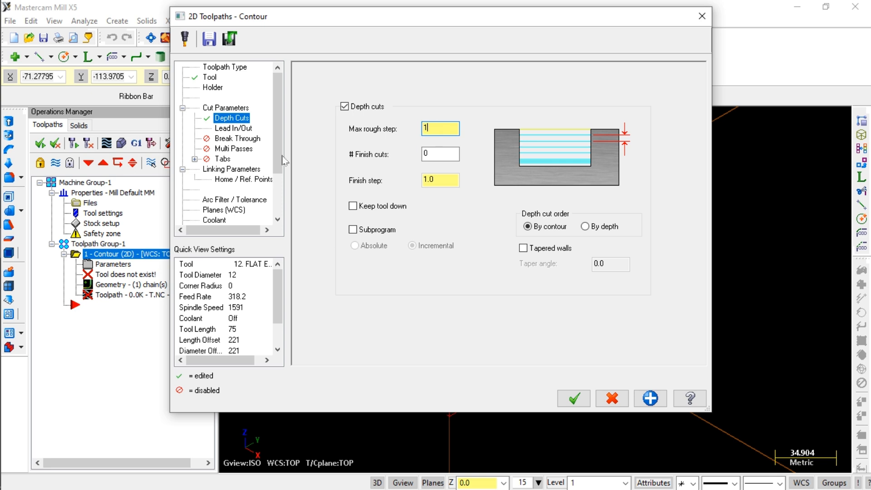
pyautogui.click(243, 149)
pyautogui.click(348, 89)
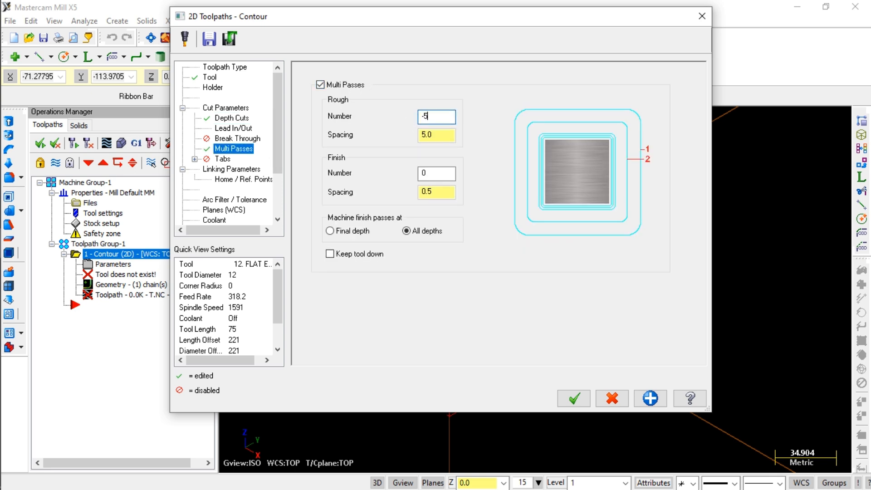
# Set the linking parameters to an absolute feed plane and an absolute depth of -5 mm.
pyautogui.click(229, 169)
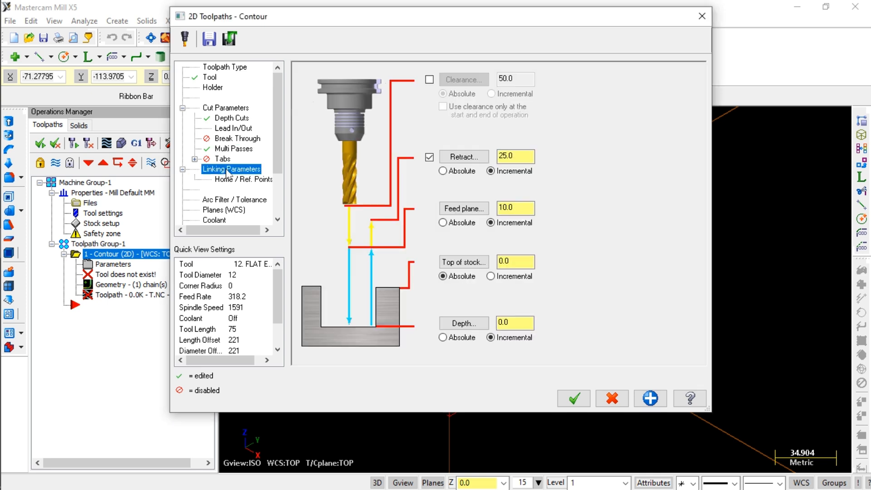
pyautogui.click(443, 223)
pyautogui.click(451, 337)
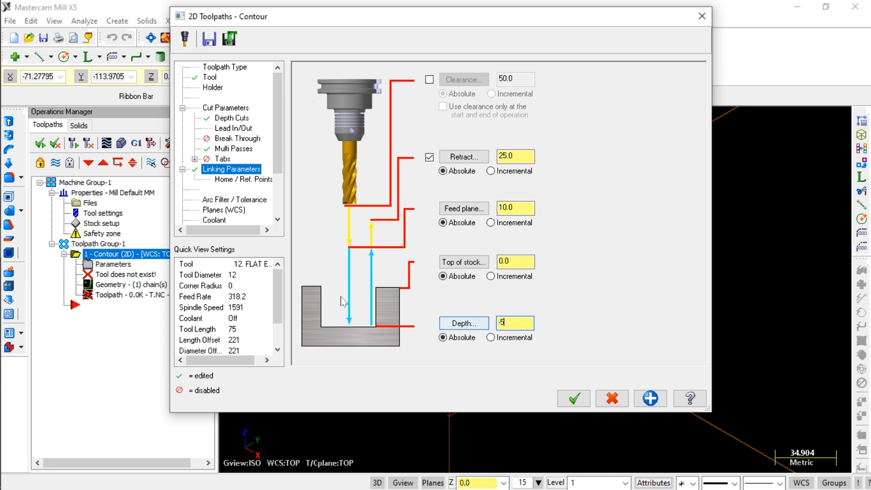
# Use one rough multi pass, turn on Keep tool down for multi passes and depth cuts, and generate the contour toolpath.
pyautogui.click(234, 149)
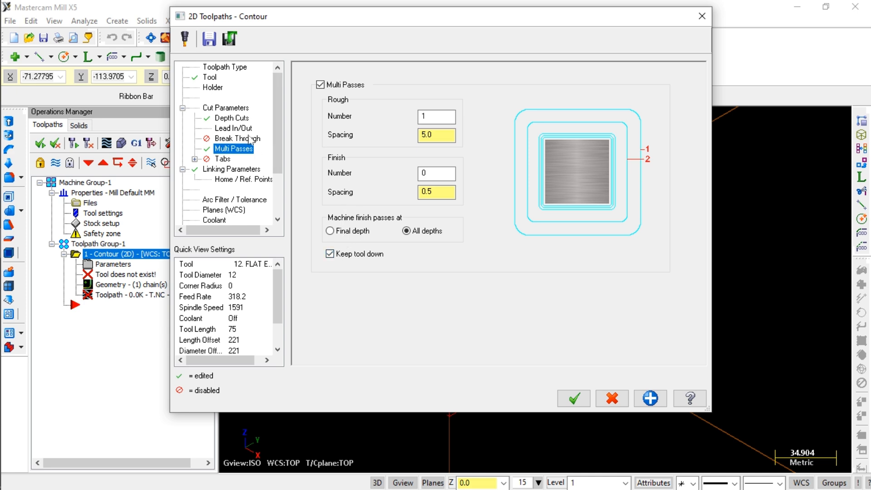
pyautogui.click(232, 119)
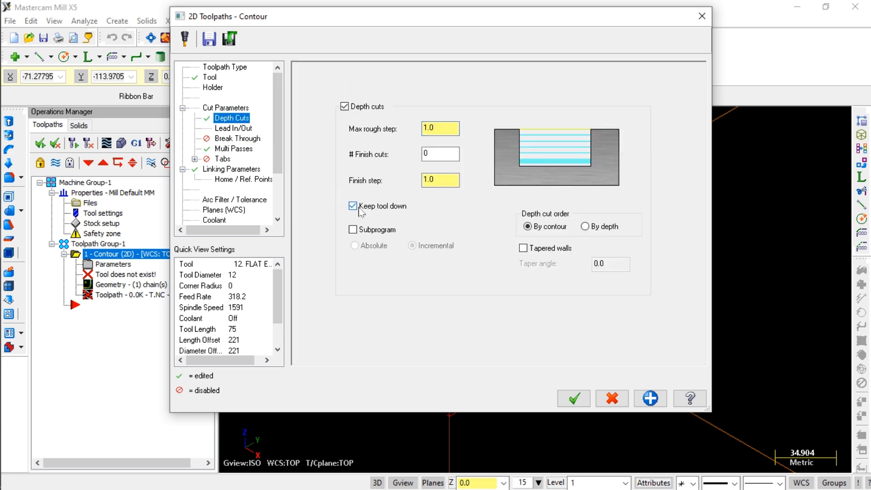
pyautogui.click(209, 77)
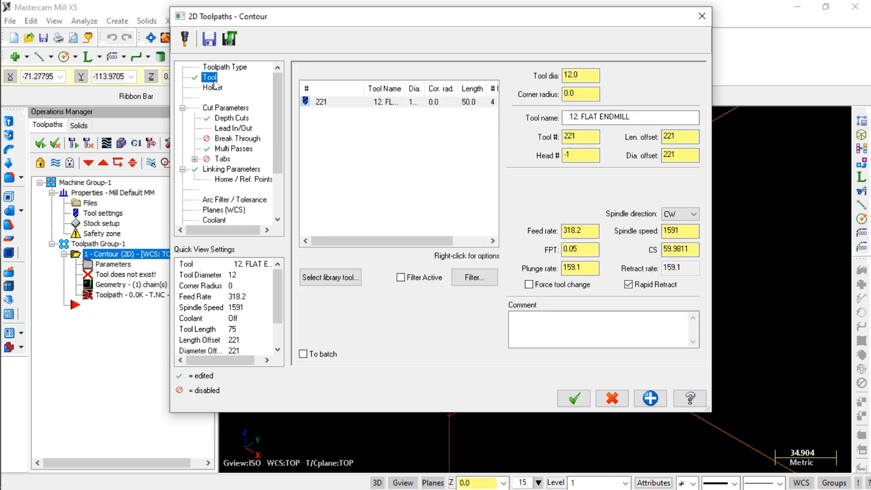
pyautogui.click(574, 398)
pyautogui.scroll(1, 489, 274)
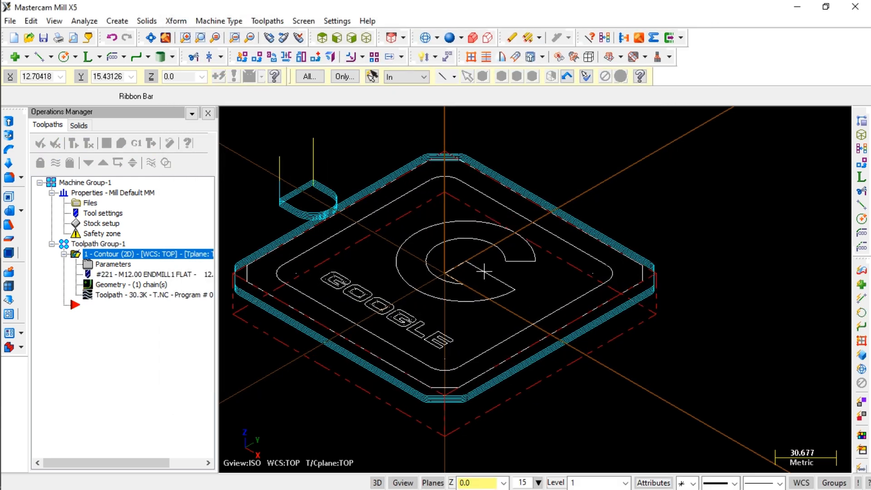
# Run the solid verification of the outer contour toolpath through to the end and close it.
pyautogui.click(121, 142)
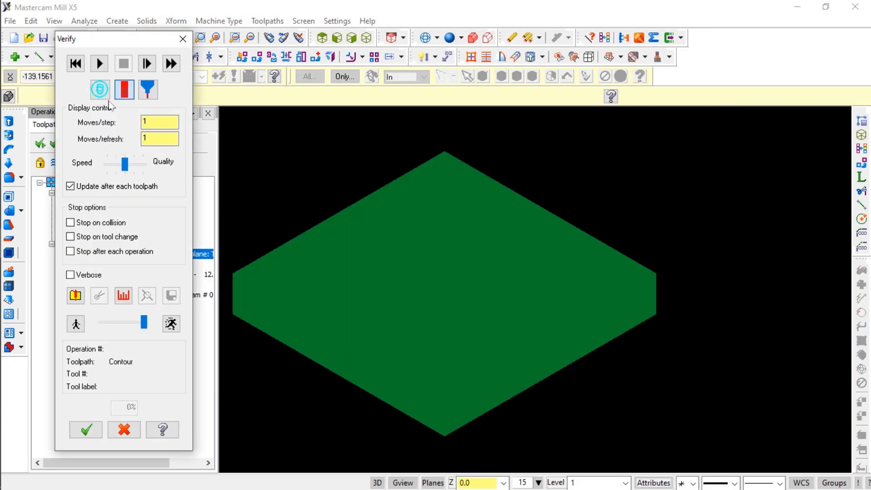
pyautogui.click(100, 68)
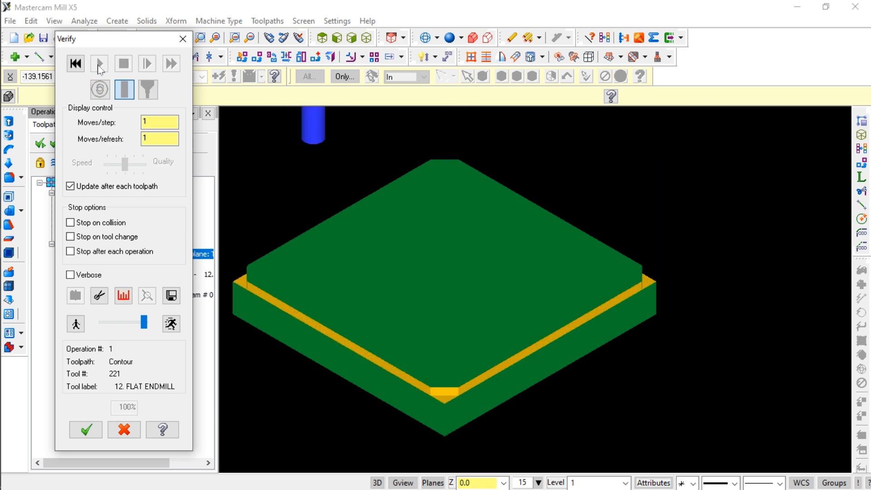
pyautogui.click(182, 39)
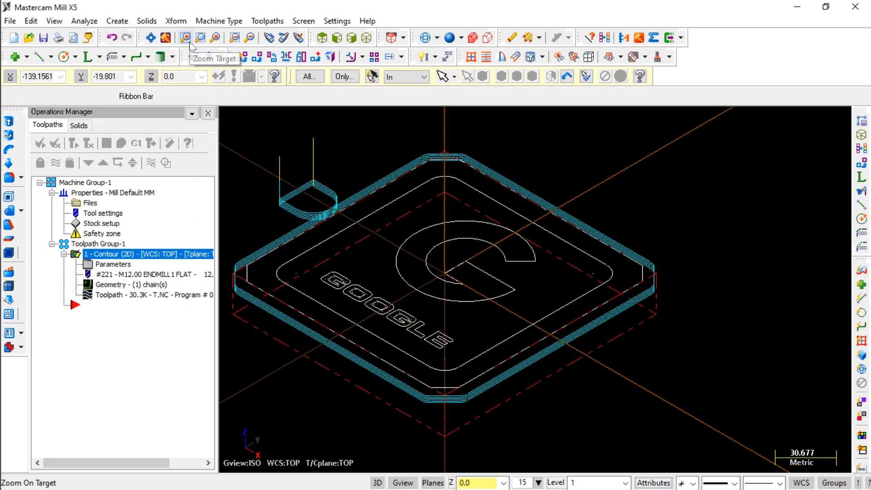
# Create a second contour toolpath on the inner rounded square chain.
pyautogui.click(267, 21)
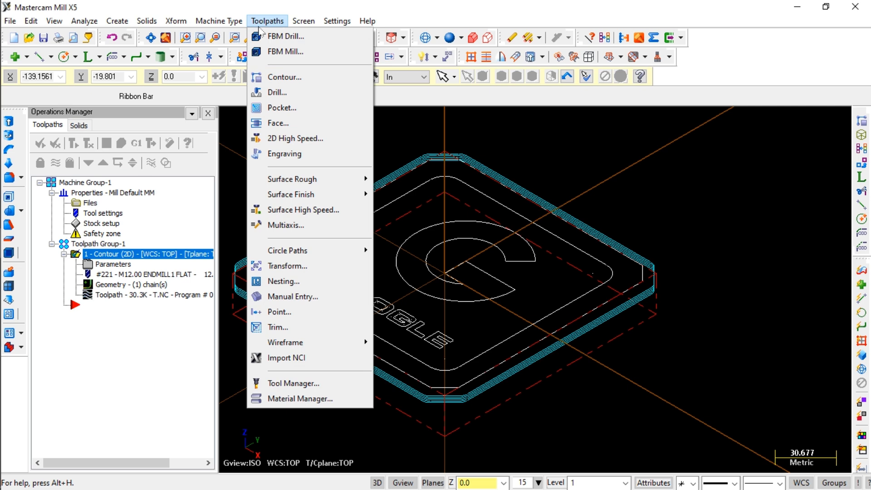
pyautogui.click(284, 74)
pyautogui.click(280, 266)
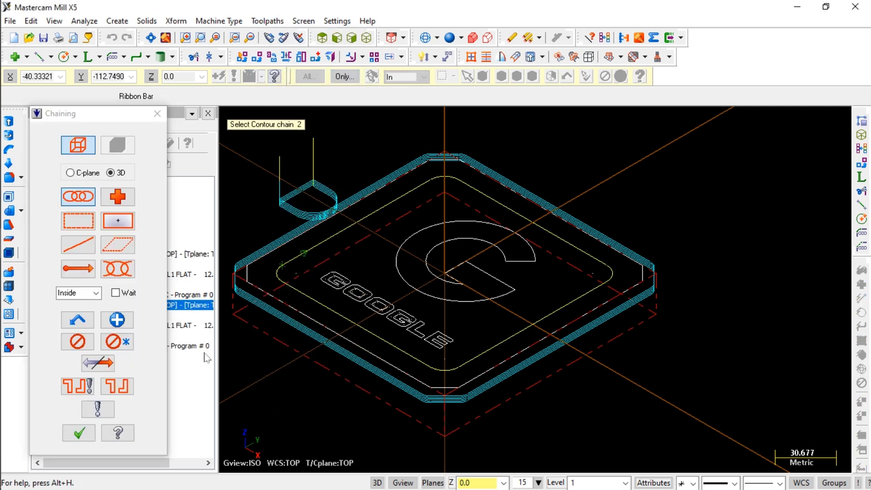
pyautogui.click(78, 433)
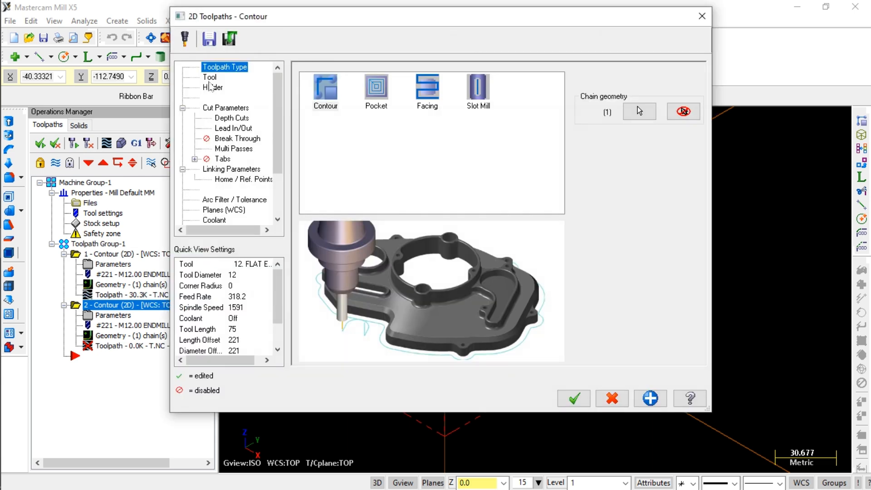
# Check the second contour's tool, multi passes and depth cuts, set its absolute depth to -5 mm and generate the toolpath.
pyautogui.click(210, 77)
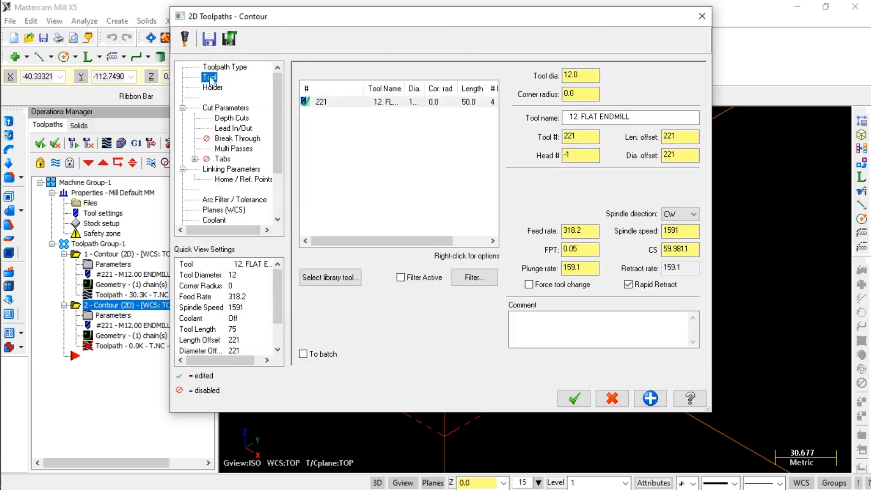
pyautogui.click(236, 151)
pyautogui.moveTo(433, 116); pyautogui.dragTo(403, 116)
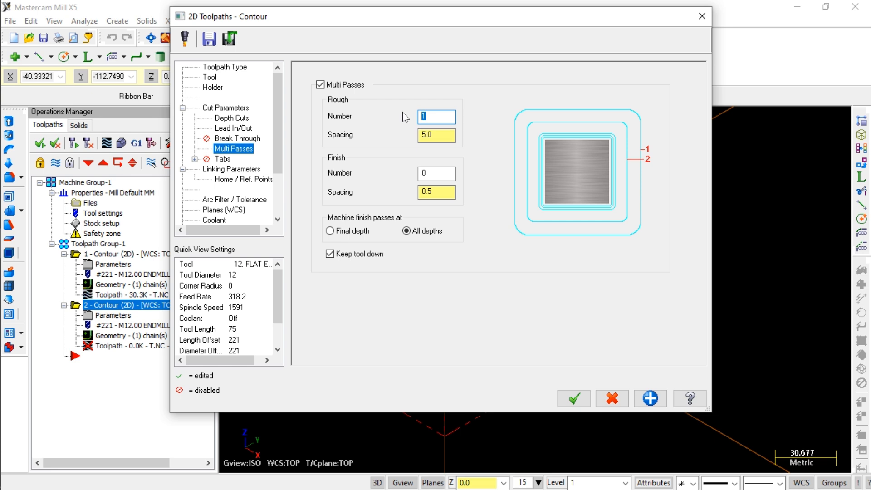
pyautogui.click(235, 121)
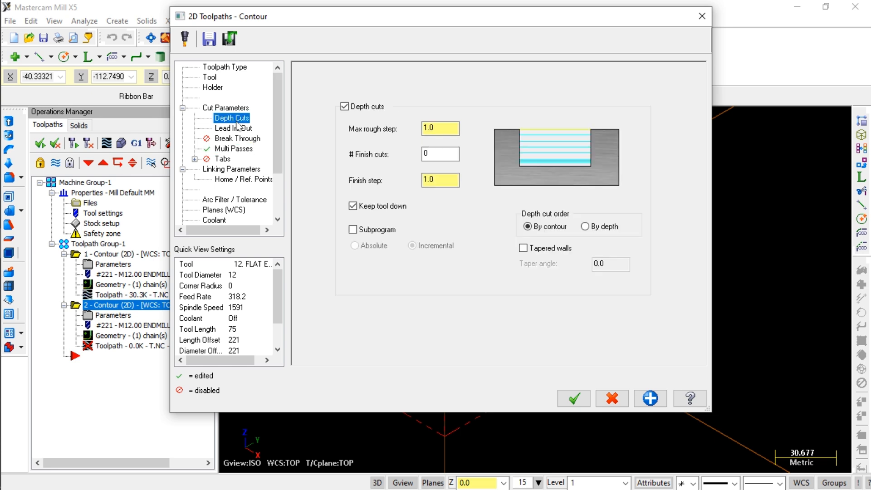
pyautogui.click(230, 171)
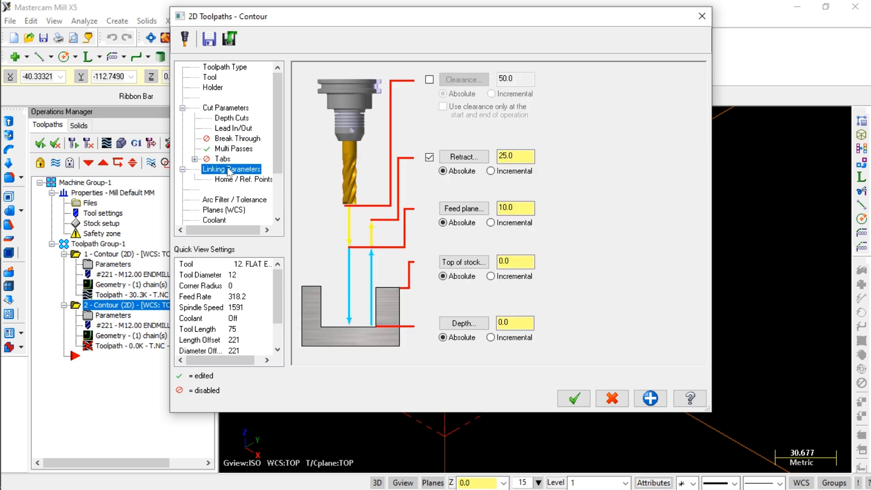
pyautogui.click(498, 325)
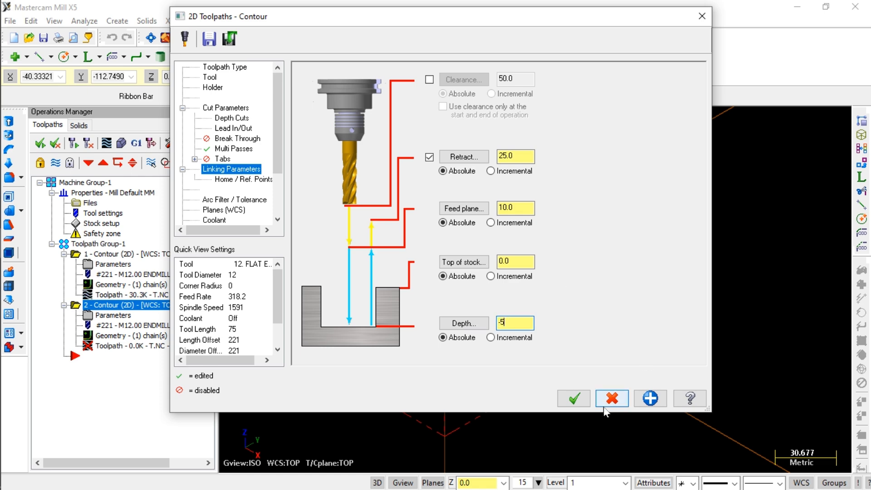
pyautogui.click(573, 398)
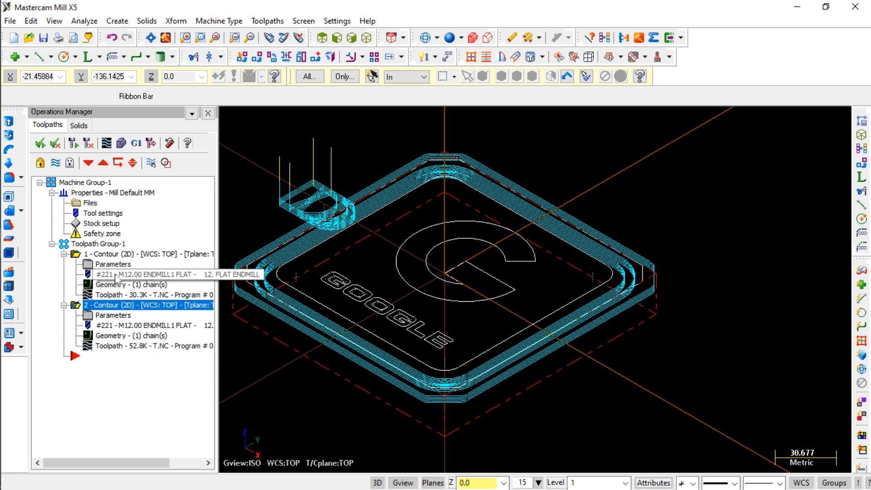
# Set the first contour operation's depth to -10 mm and regenerate its toolpath.
pyautogui.click(111, 264)
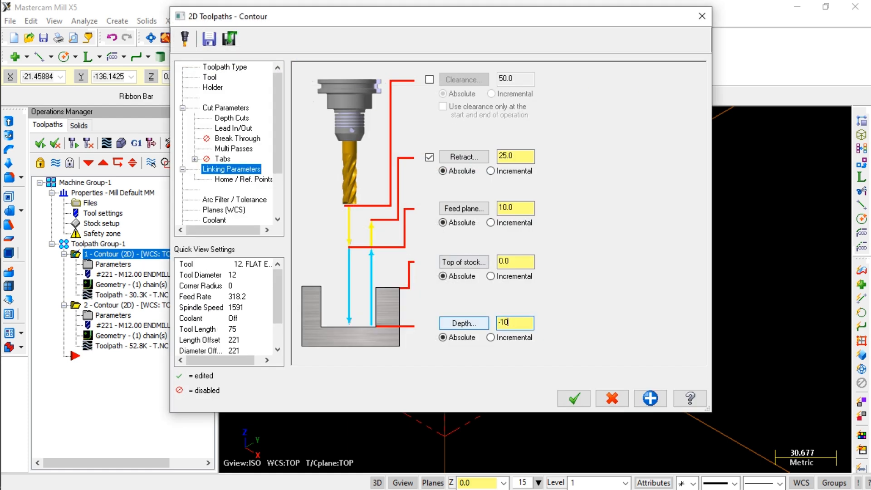
pyautogui.click(574, 399)
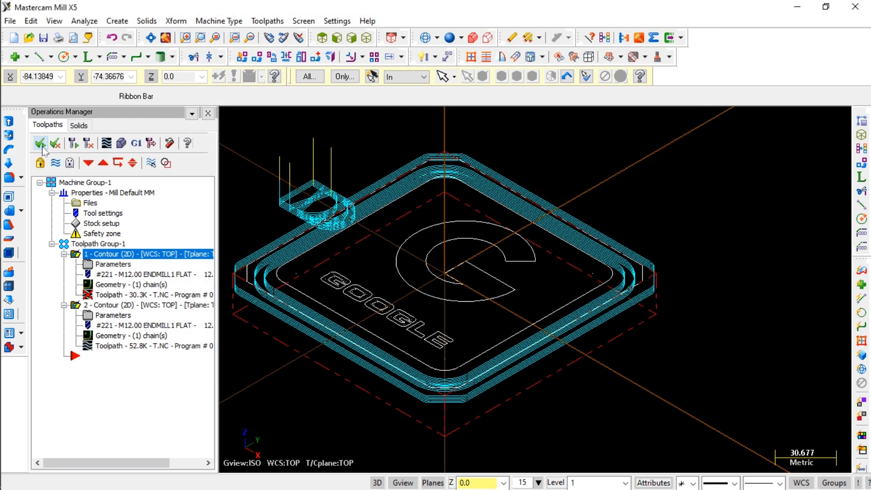
pyautogui.click(104, 145)
pyautogui.click(186, 235)
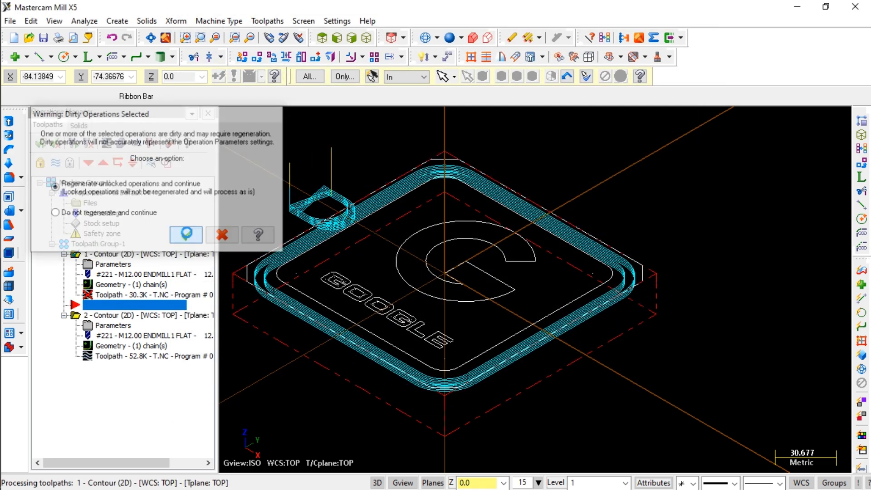
pyautogui.click(171, 115)
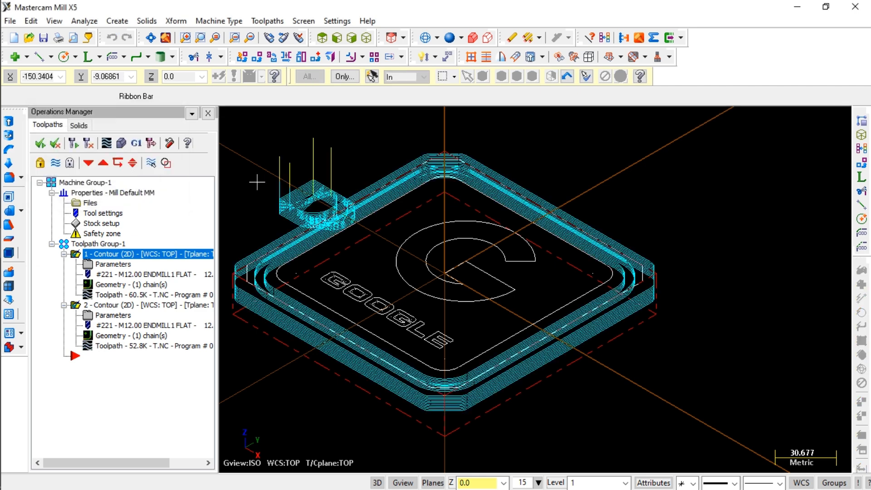
# Create a pocket toolpath on the closed outline of the large G logo.
pyautogui.scroll(1, 452, 263)
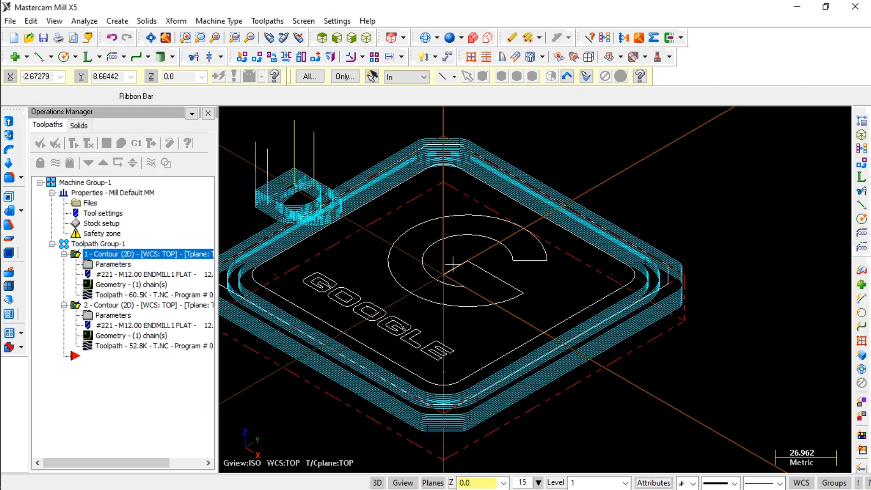
pyautogui.click(267, 21)
pyautogui.click(281, 108)
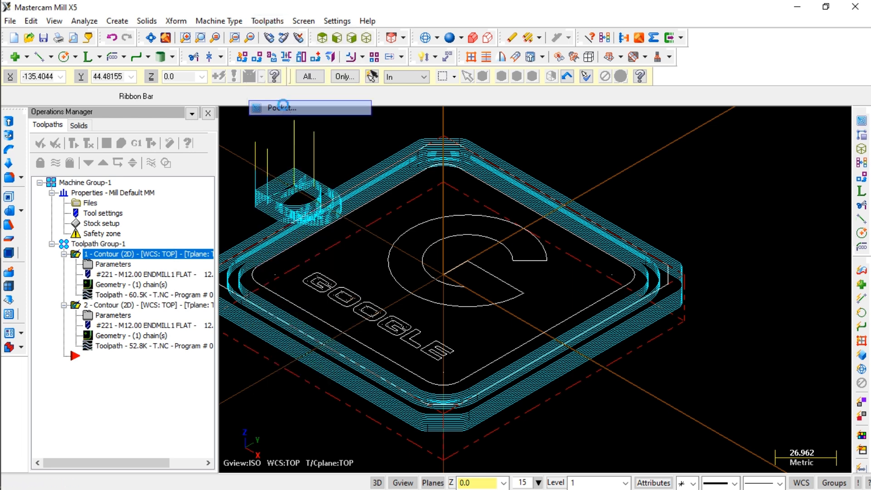
pyautogui.click(449, 285)
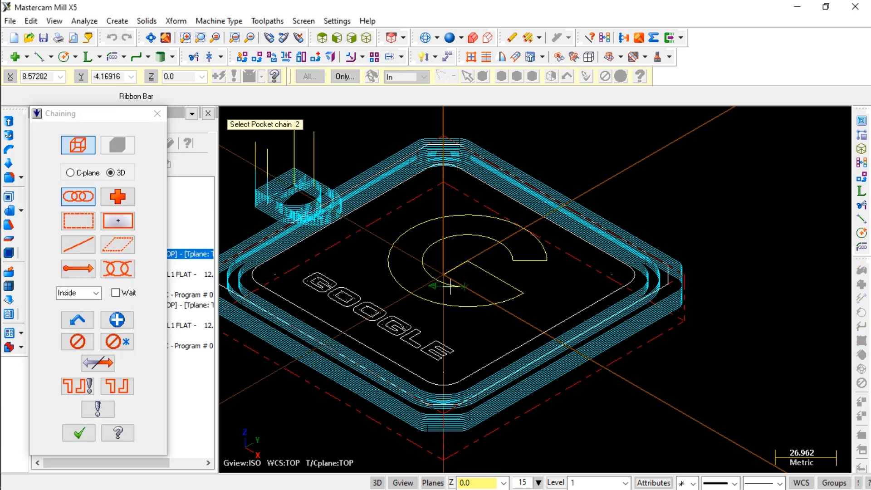
pyautogui.click(79, 432)
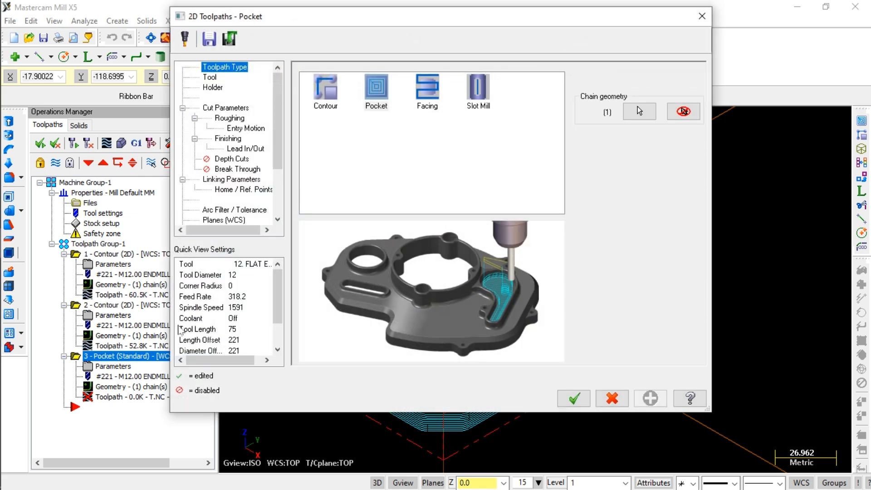
# Assign the 5 mm flat endmill from the tool library to the pocket toolpath.
pyautogui.click(216, 77)
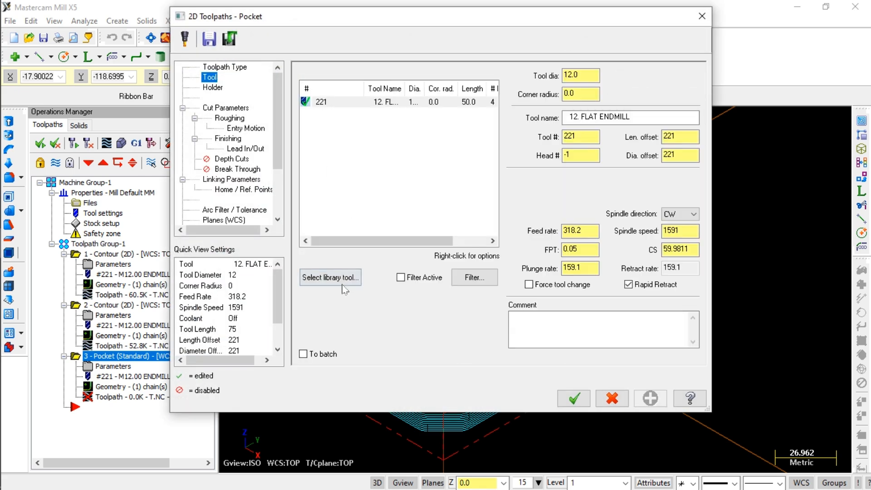
pyautogui.click(330, 277)
pyautogui.scroll(-4, 378, 226)
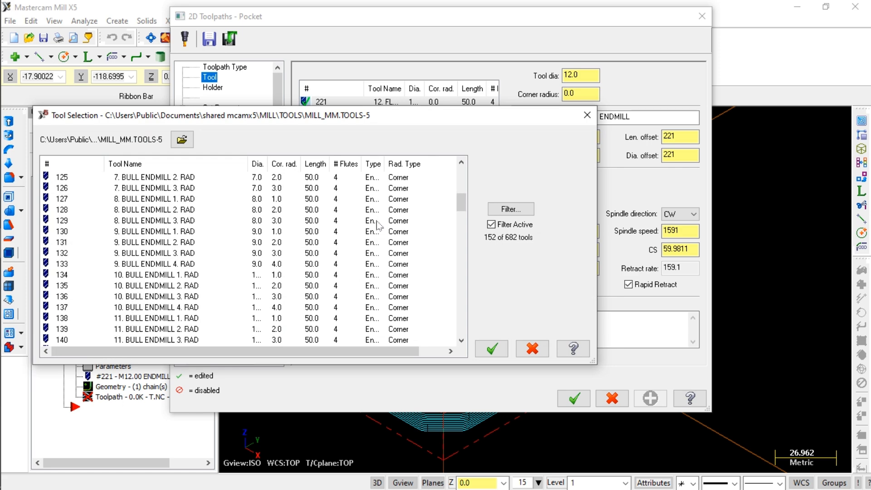
pyautogui.scroll(-20, 379, 226)
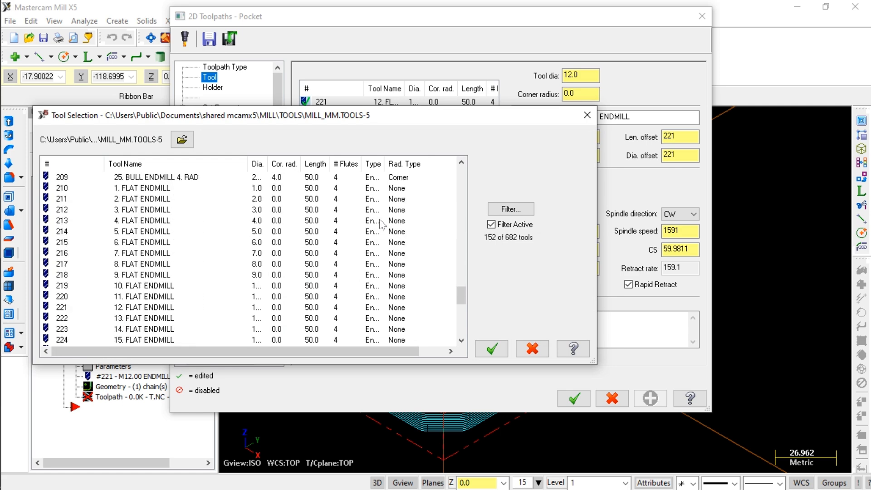
pyautogui.click(129, 233)
pyautogui.click(491, 348)
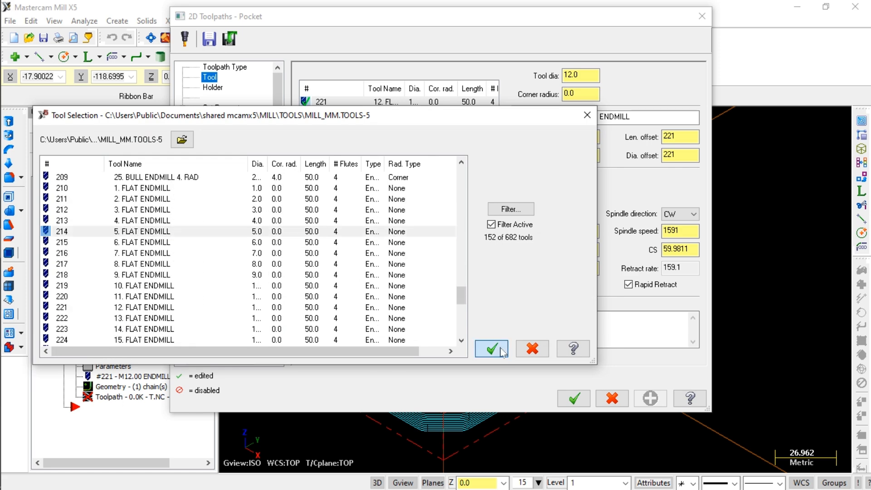
# Set the pocket's roughing cutting method to Constant Overlap Spiral.
pyautogui.click(240, 108)
pyautogui.click(239, 118)
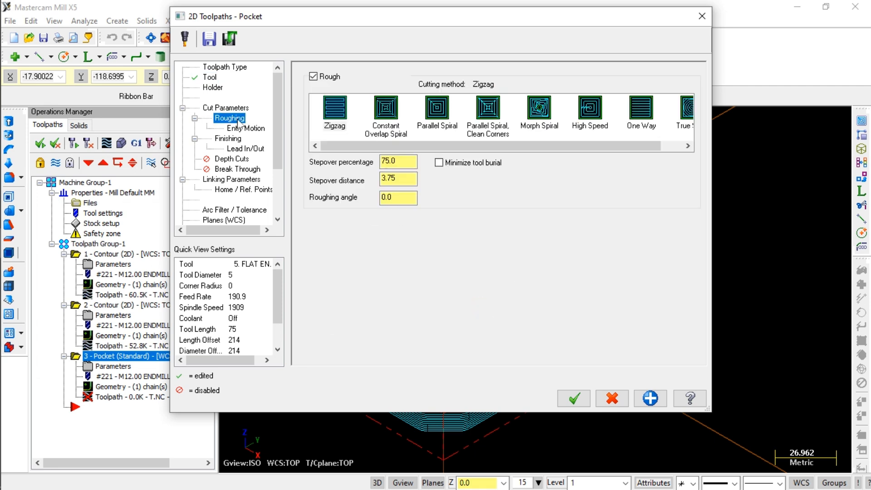
pyautogui.click(383, 116)
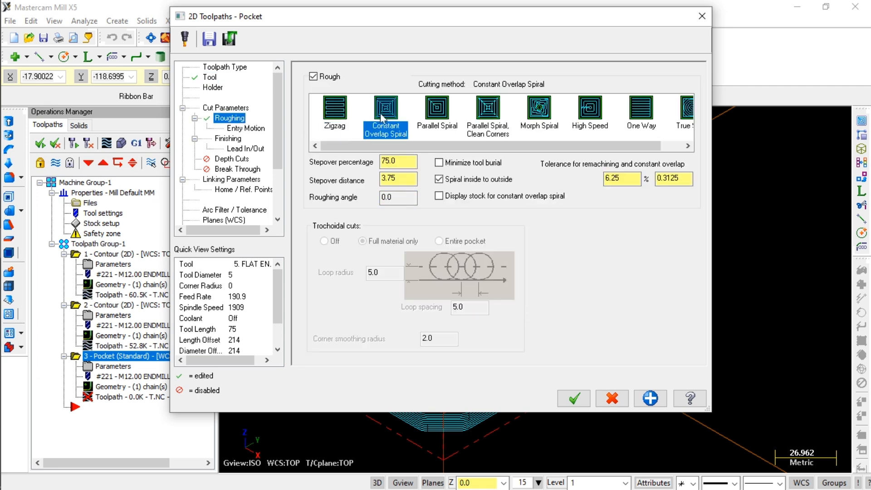
# Enable depth cuts for the pocket with a max rough step of 1 mm and turn on Keep tool down.
pyautogui.click(232, 159)
pyautogui.click(323, 81)
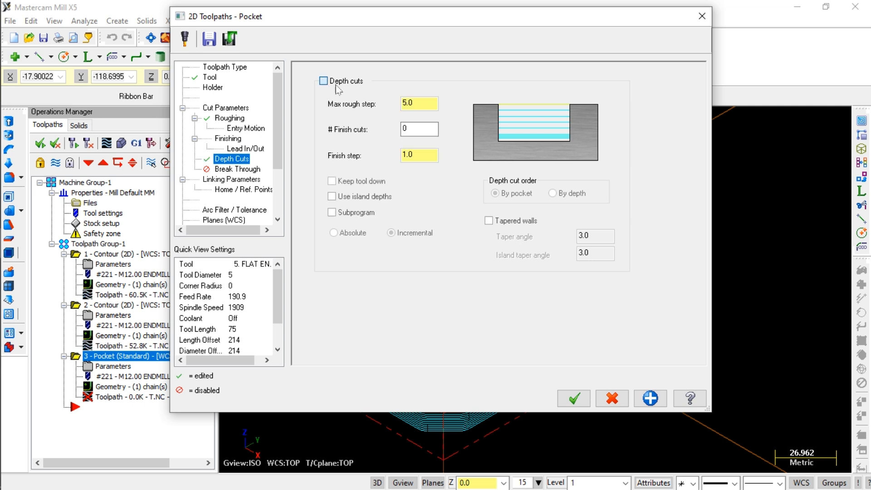
pyautogui.press('Tab')
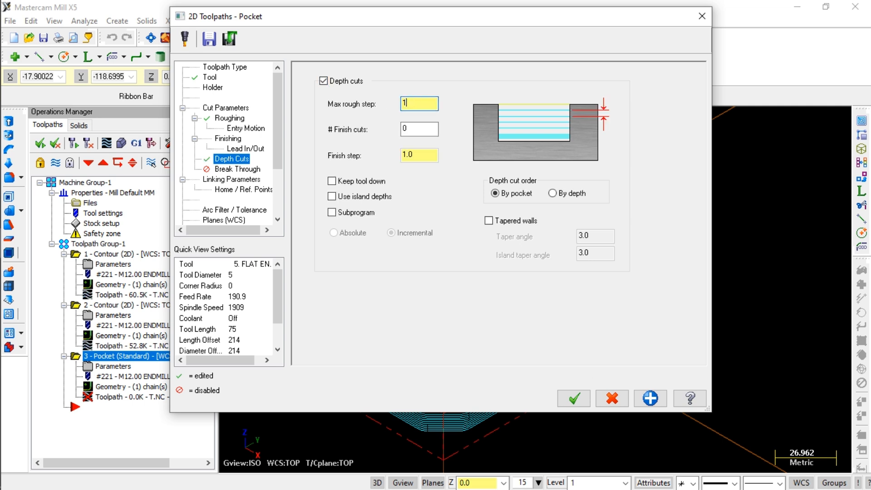
pyautogui.click(367, 181)
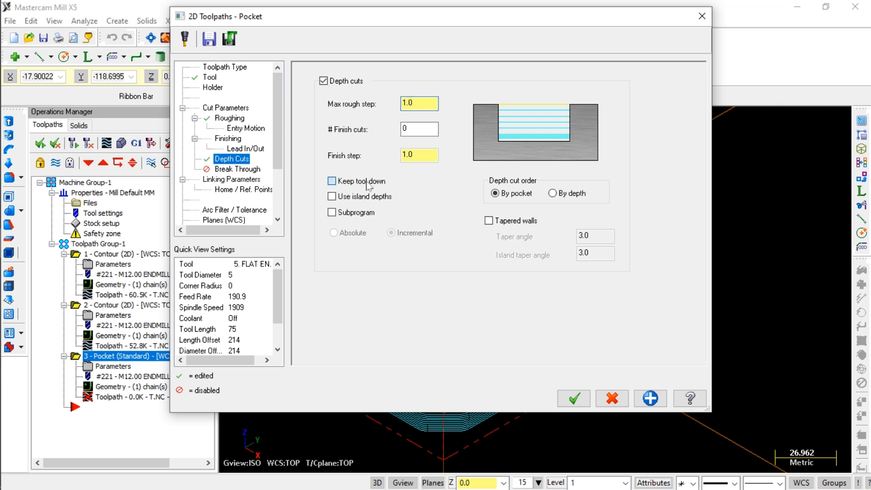
# Switch the pocket's linking depth to absolute and generate the G logo pocket toolpath.
pyautogui.click(239, 181)
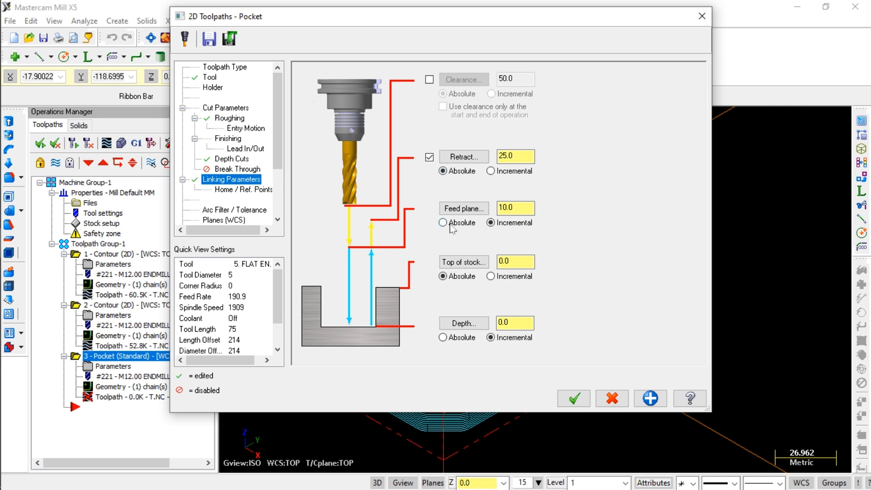
pyautogui.click(446, 337)
pyautogui.click(573, 398)
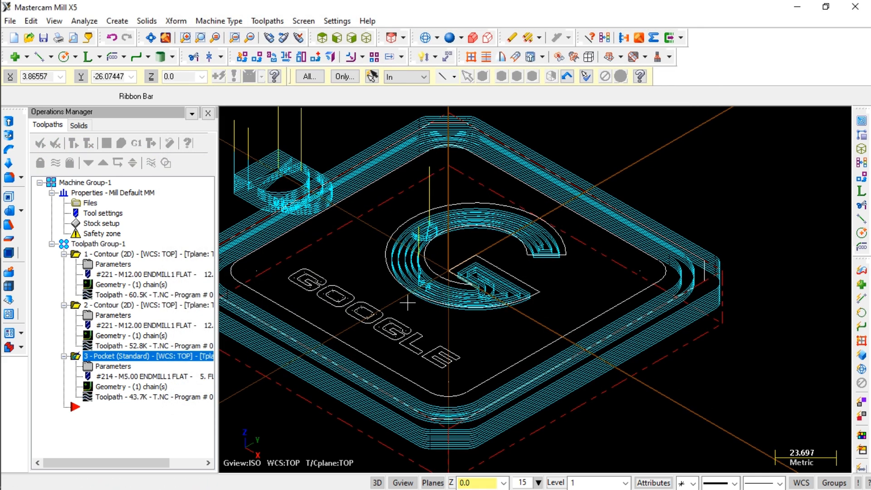
# Start a new pocket toolpath and chain the outlines of the first G and both O letters in the GOOGLE text.
pyautogui.scroll(4, 325, 290)
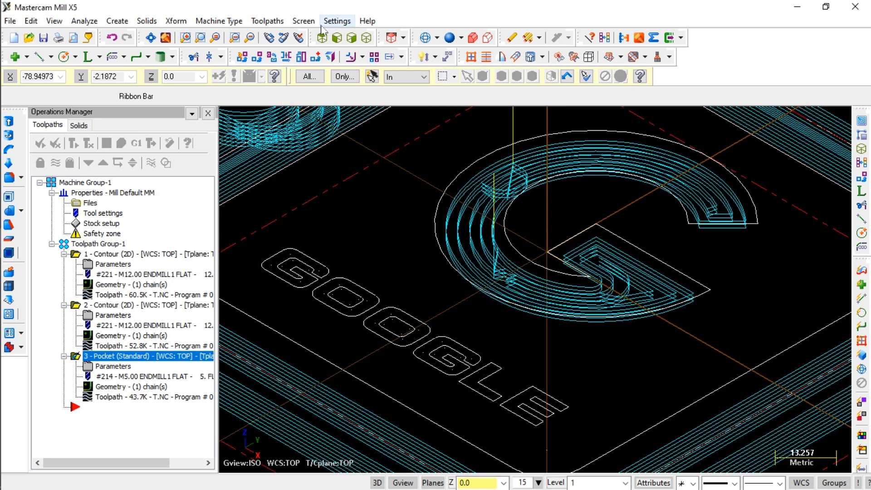
pyautogui.click(267, 21)
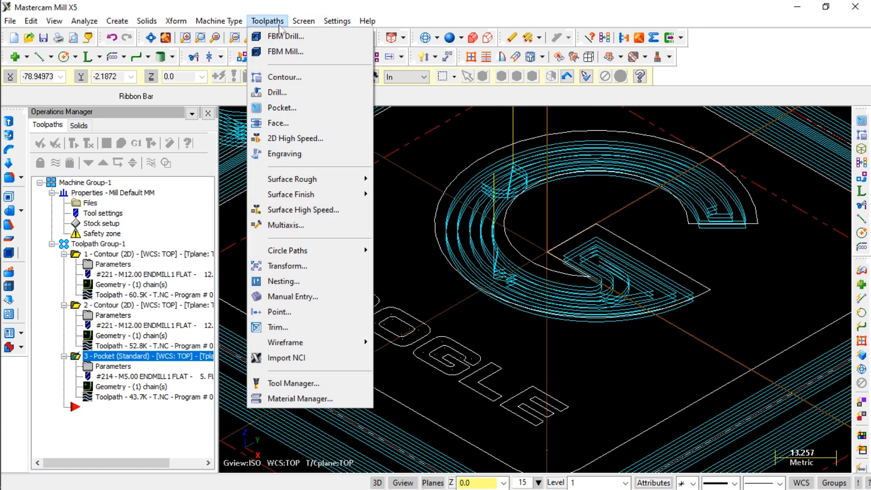
pyautogui.click(292, 108)
pyautogui.scroll(2, 291, 282)
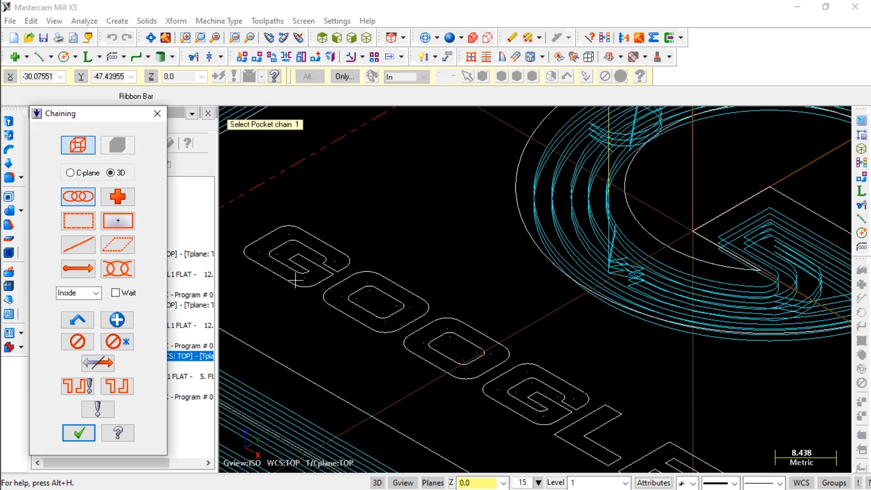
pyautogui.click(291, 269)
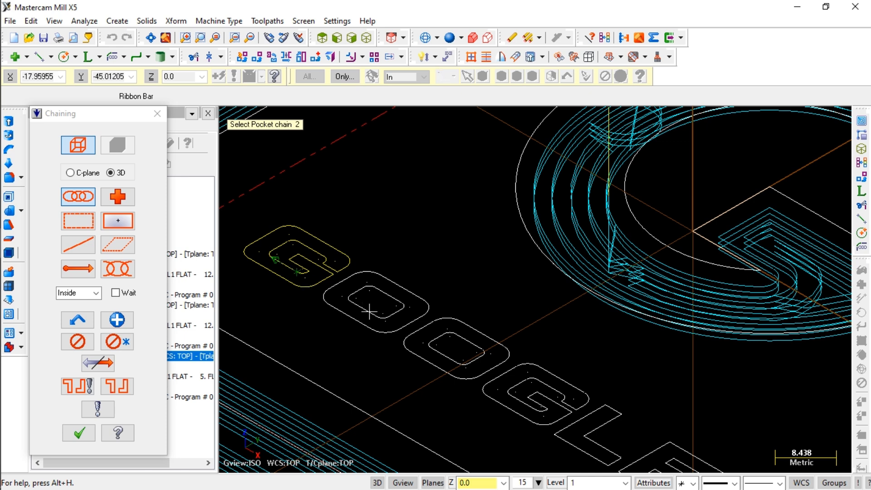
pyautogui.click(117, 320)
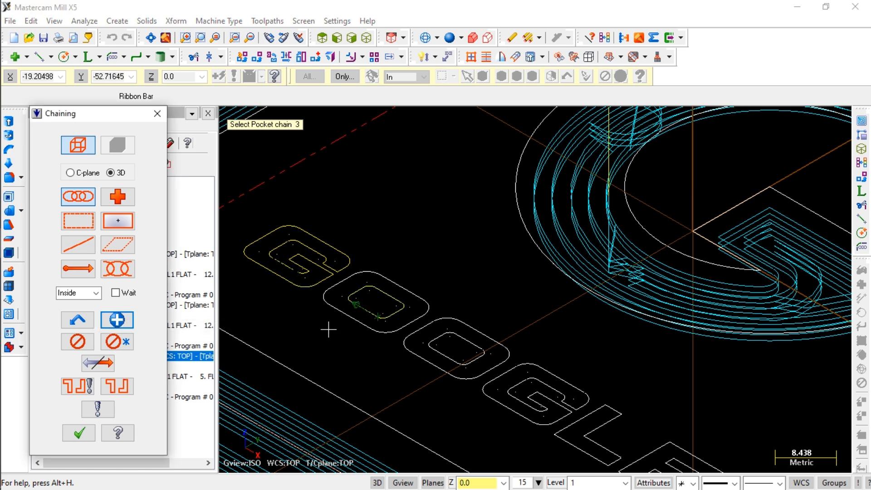
pyautogui.click(363, 321)
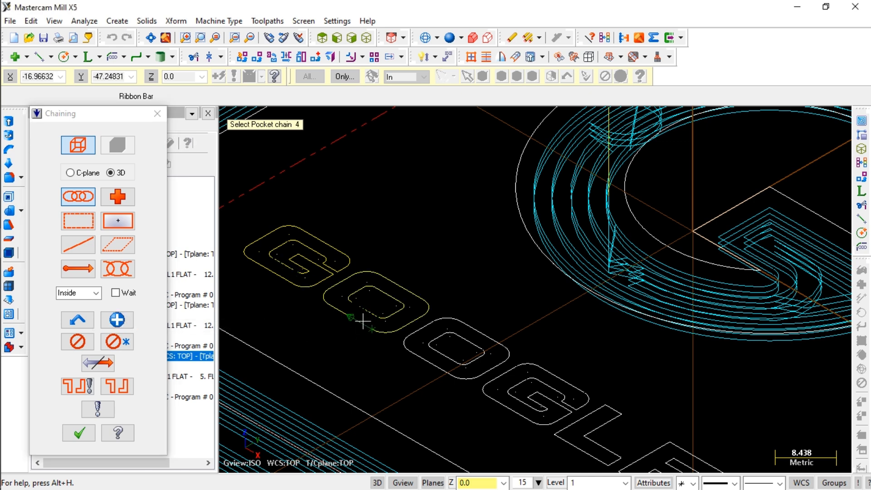
pyautogui.click(458, 362)
pyautogui.click(123, 322)
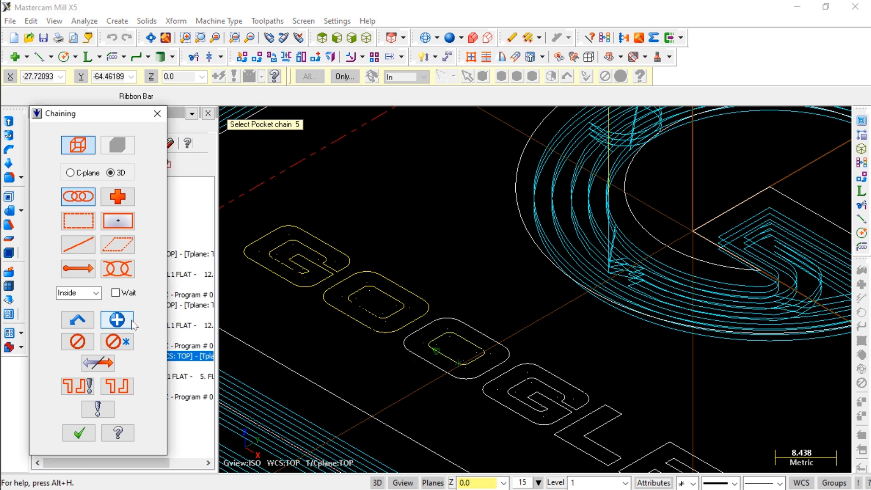
pyautogui.click(442, 374)
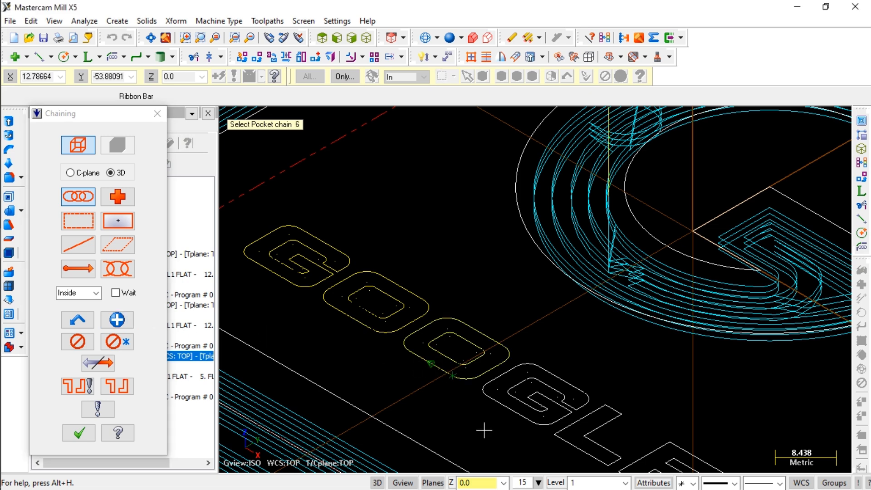
# Add the outlines of the second G, the L and the E to the pocket chains and accept the selection.
pyautogui.click(526, 419)
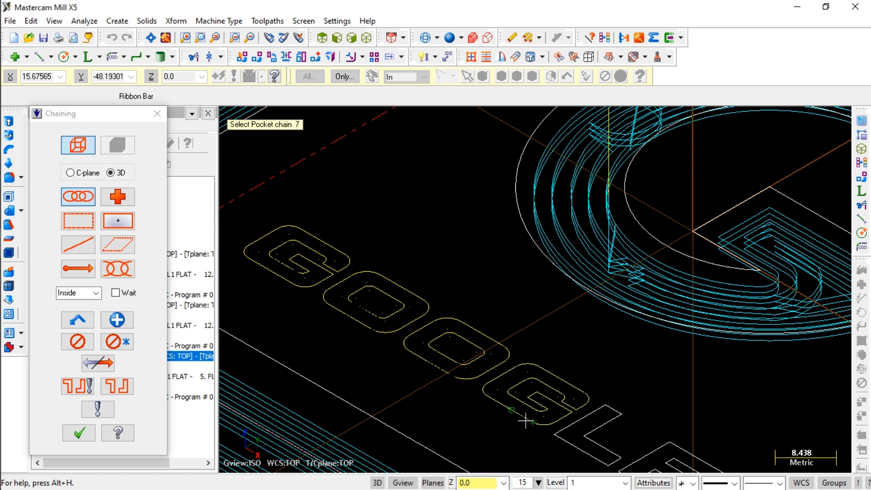
pyautogui.click(596, 459)
pyautogui.scroll(-3, 460, 367)
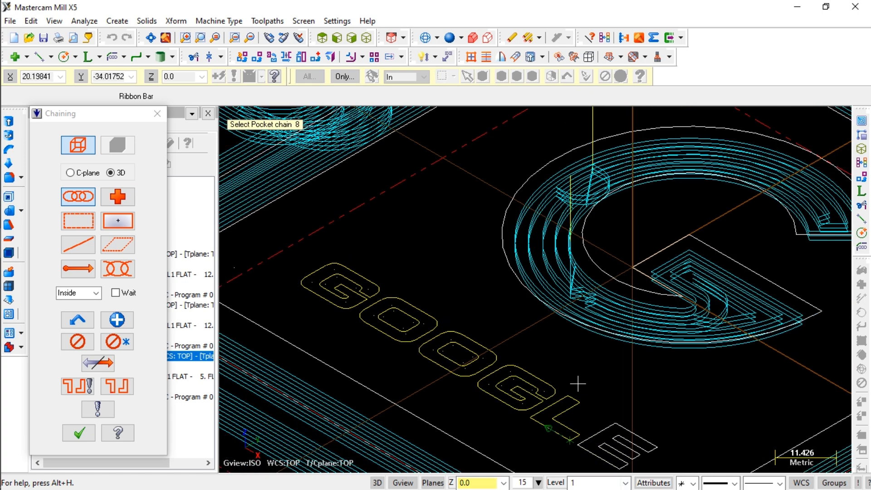
pyautogui.scroll(-2, 575, 383)
pyautogui.scroll(4, 591, 427)
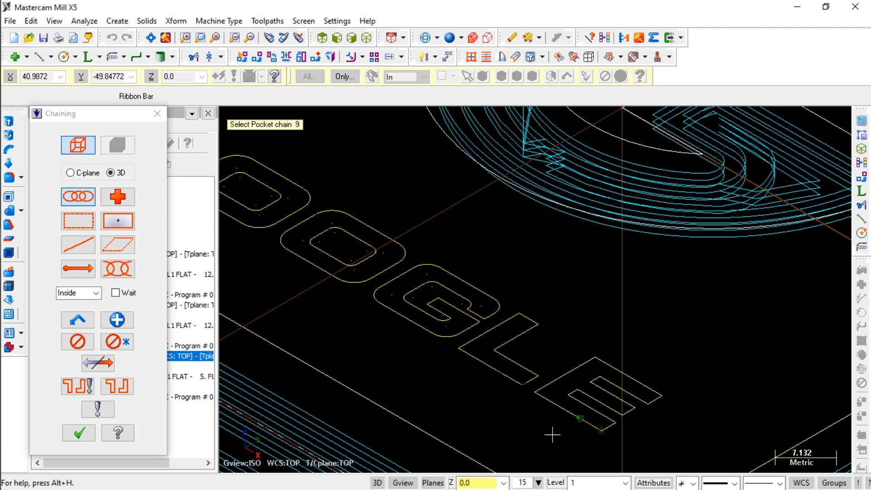
pyautogui.click(73, 433)
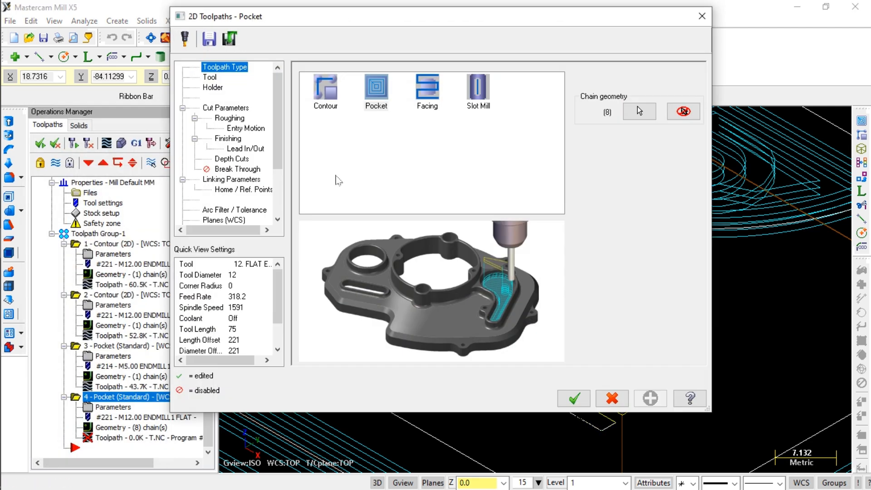
# Assign the 2 mm flat endmill from the tool library to the GOOGLE text pocket.
pyautogui.click(209, 77)
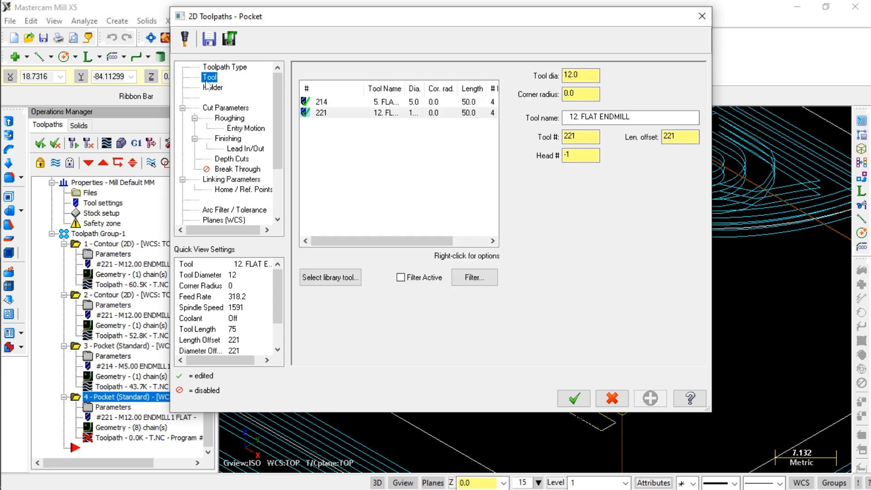
pyautogui.click(330, 277)
pyautogui.scroll(-16, 394, 231)
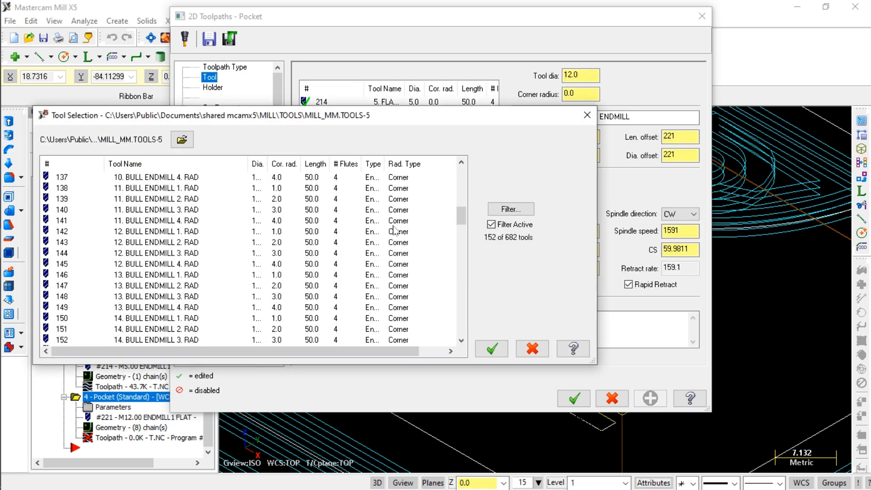
pyautogui.scroll(-8, 393, 230)
pyautogui.scroll(-8, 394, 231)
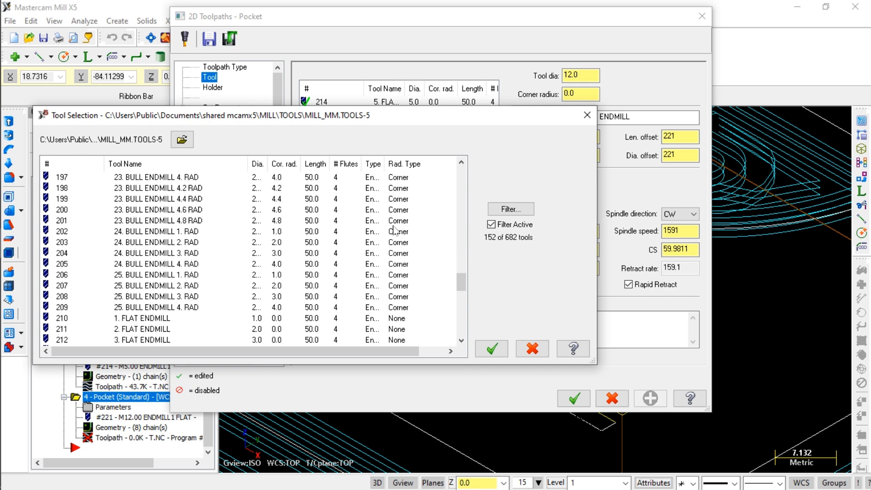
pyautogui.click(149, 200)
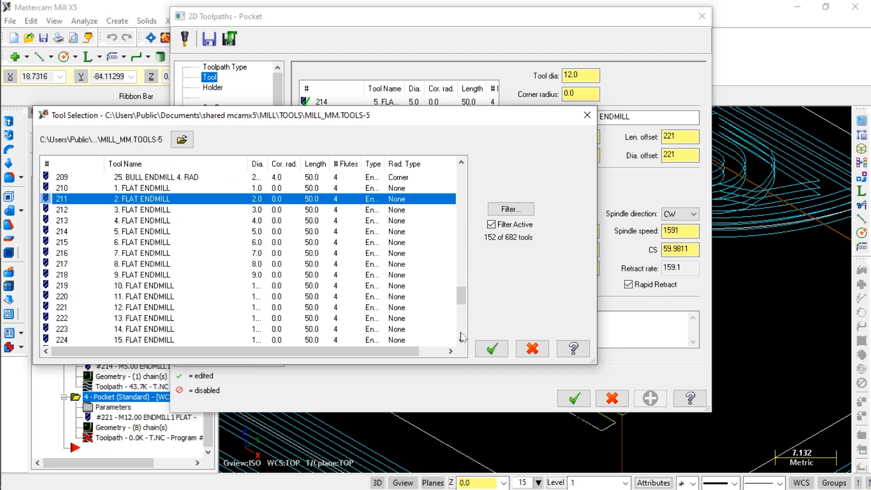
pyautogui.click(492, 348)
# Use Constant Overlap Spiral roughing with an absolute depth of -3 for the text pocket and generate its toolpath.
pyautogui.click(239, 121)
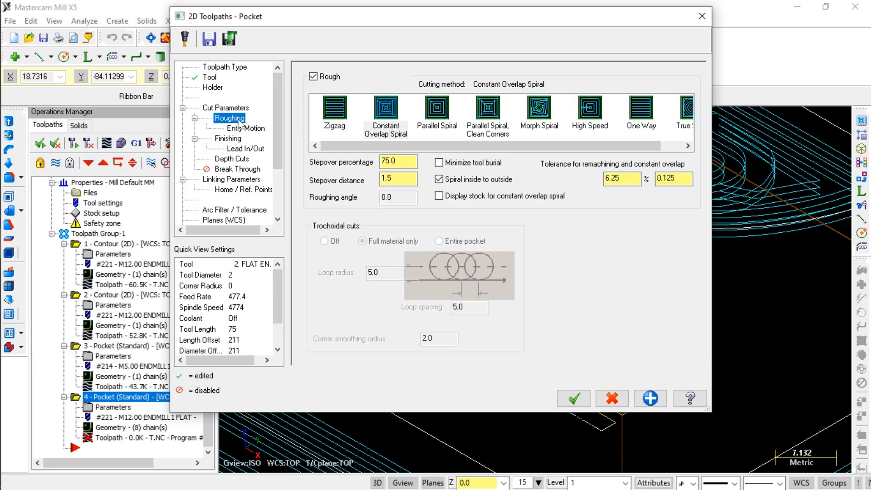
pyautogui.click(382, 110)
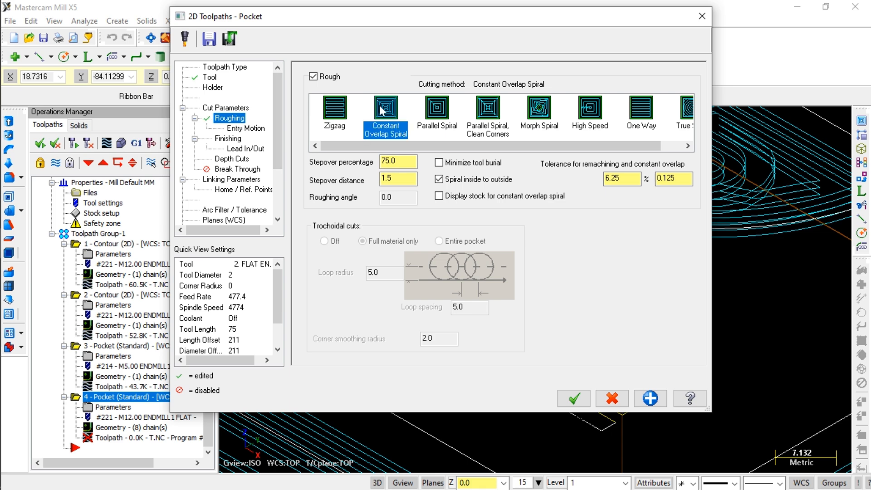
pyautogui.click(232, 159)
pyautogui.click(232, 180)
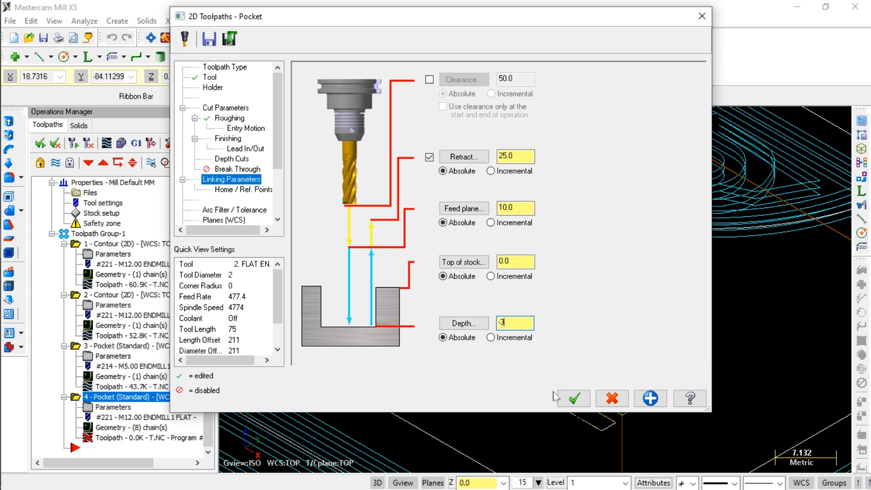
pyautogui.click(571, 398)
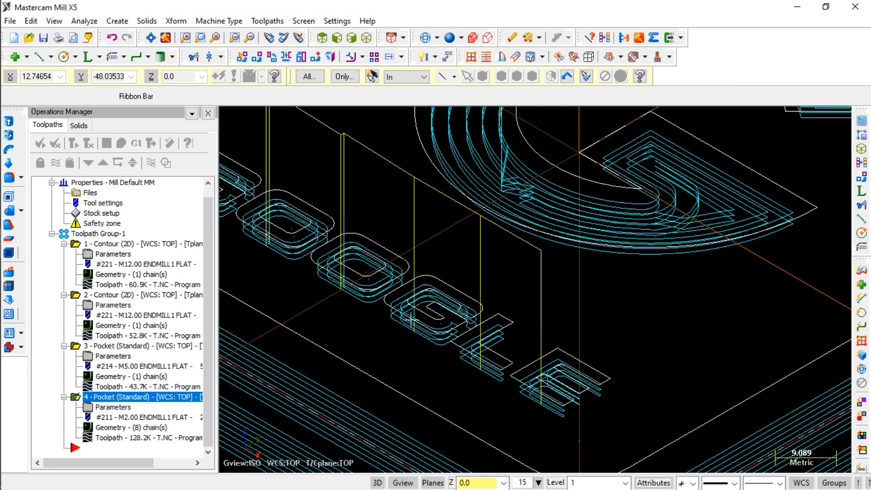
# Run the Verify simulation of the toolpaths, inspect the machined GOOGLE lettering up close, and close the simulation.
pyautogui.scroll(-4, 410, 319)
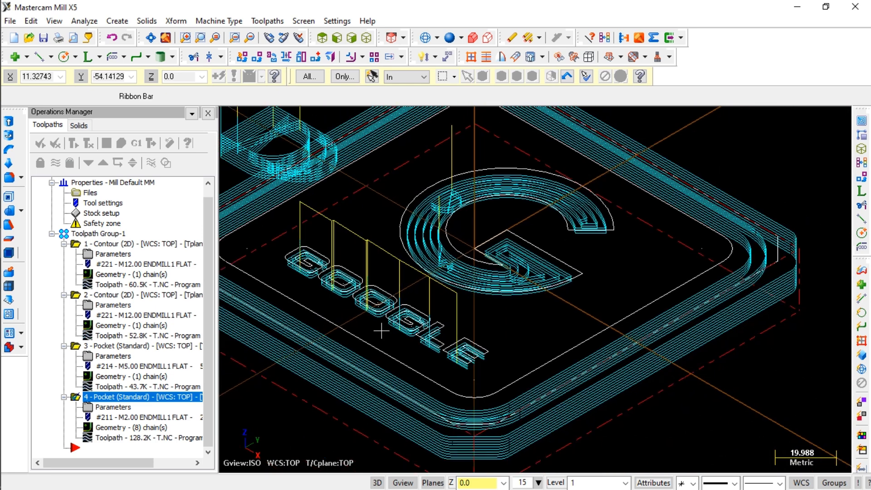
pyautogui.scroll(-2, 381, 331)
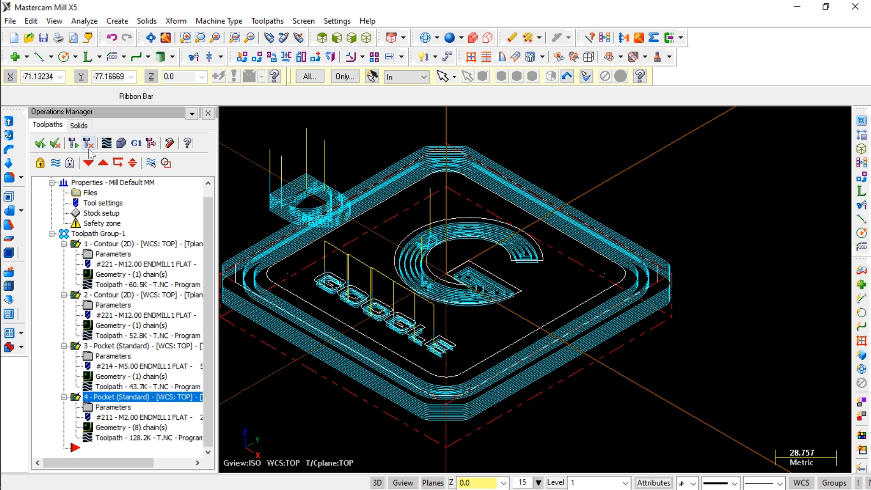
pyautogui.click(120, 143)
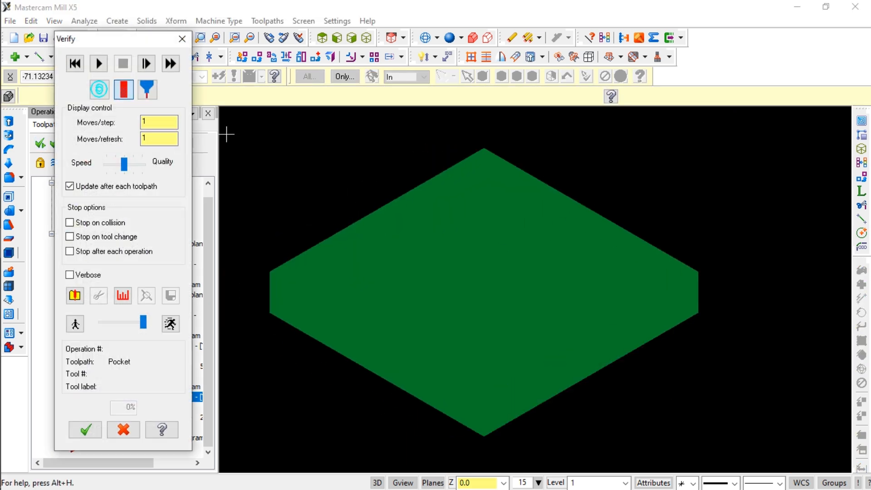
pyautogui.click(97, 64)
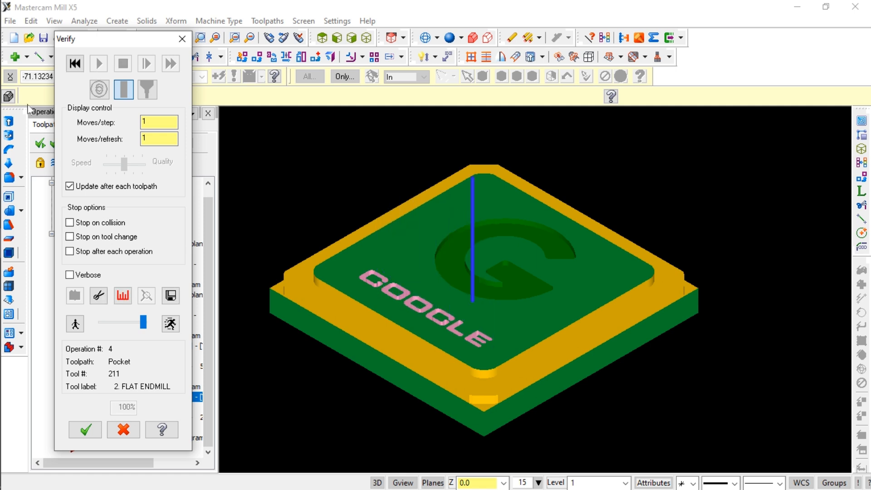
pyautogui.scroll(5, 426, 293)
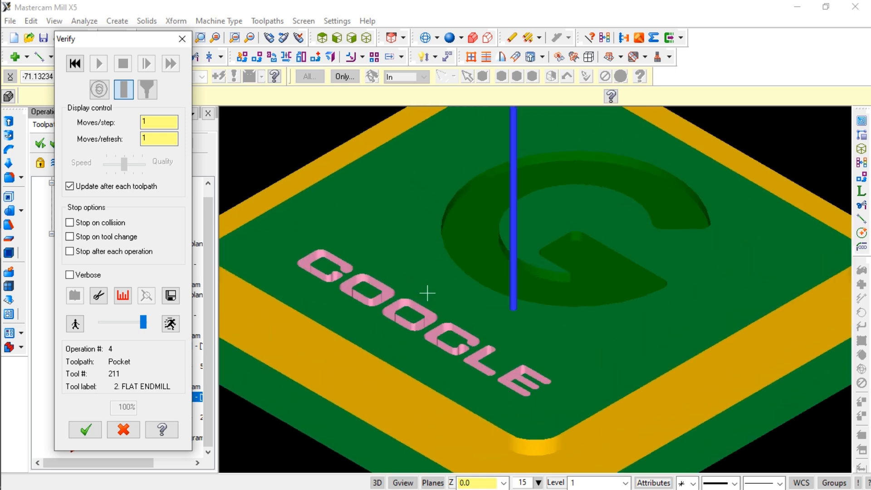
pyautogui.scroll(-5, 427, 294)
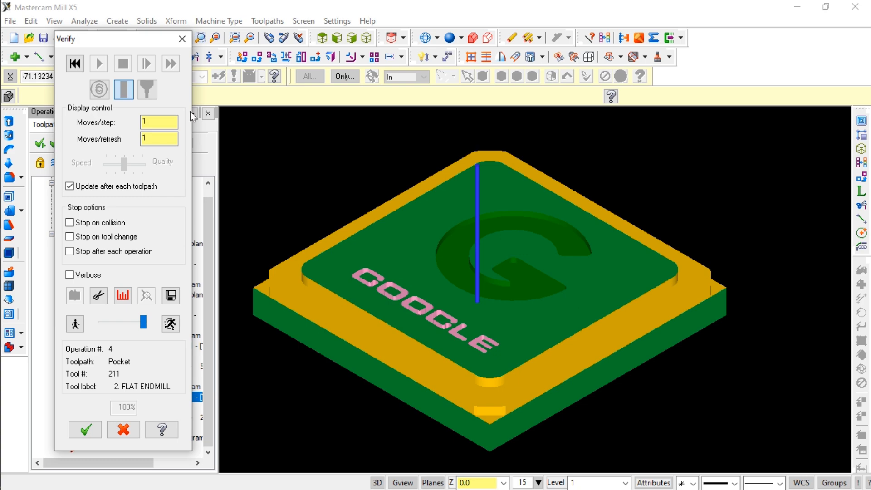
pyautogui.click(183, 40)
# Start another pocket toolpath using the outlines of the two G letters in the GOOGLE text as its chains.
pyautogui.scroll(4, 393, 346)
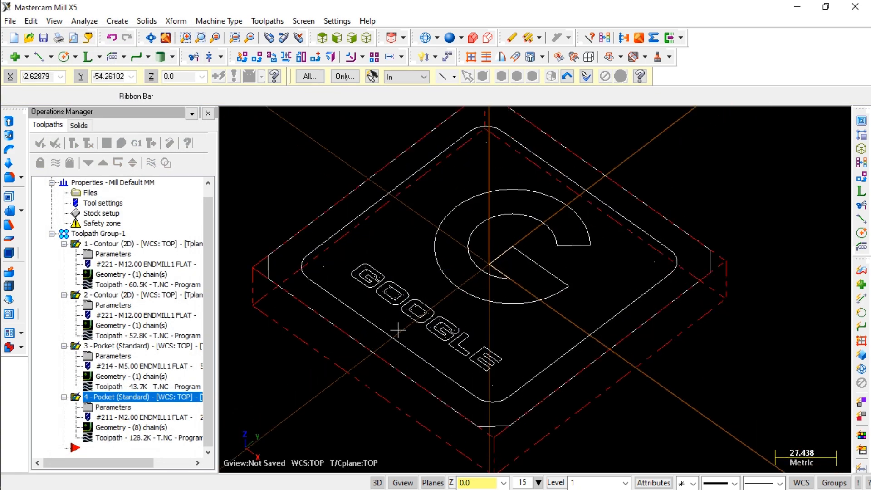
pyautogui.scroll(4, 393, 346)
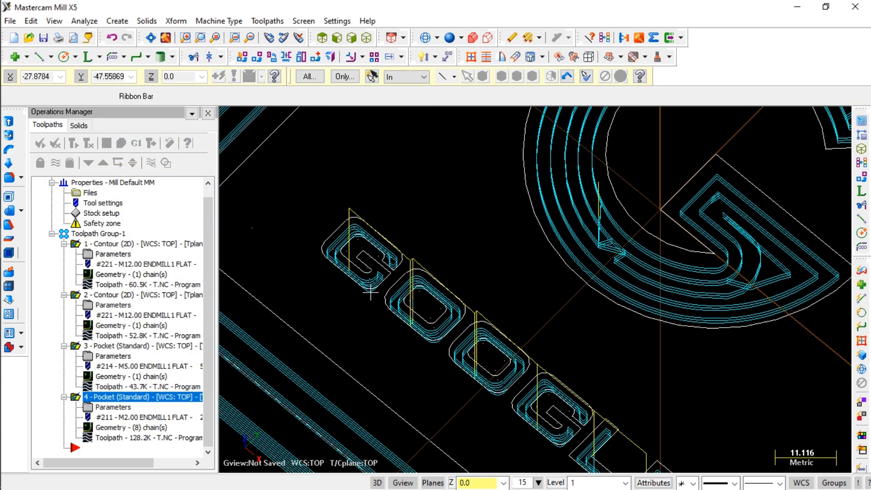
pyautogui.scroll(-1, 370, 292)
pyautogui.moveTo(355, 259); pyautogui.dragTo(364, 238, button='middle')
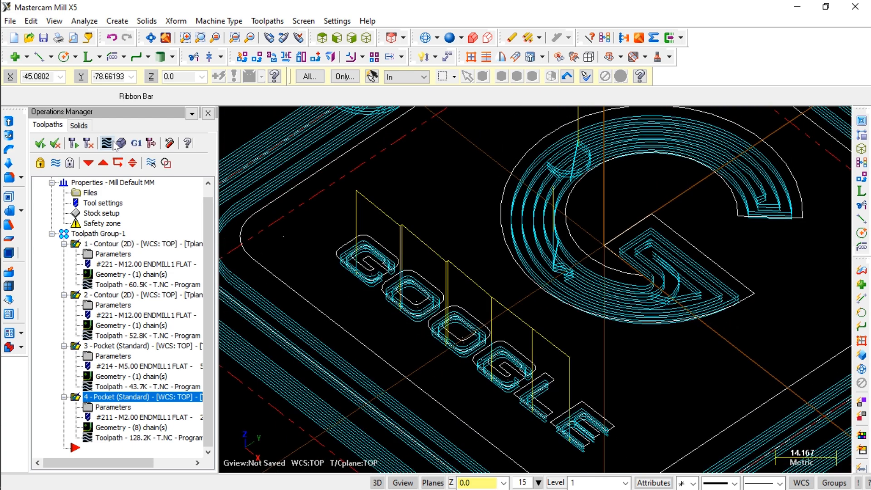
pyautogui.click(259, 22)
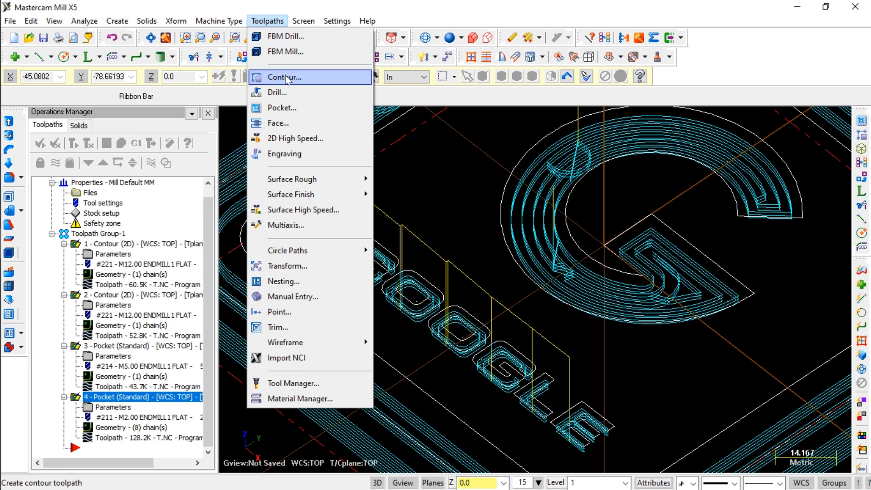
pyautogui.click(291, 109)
pyautogui.scroll(3, 361, 299)
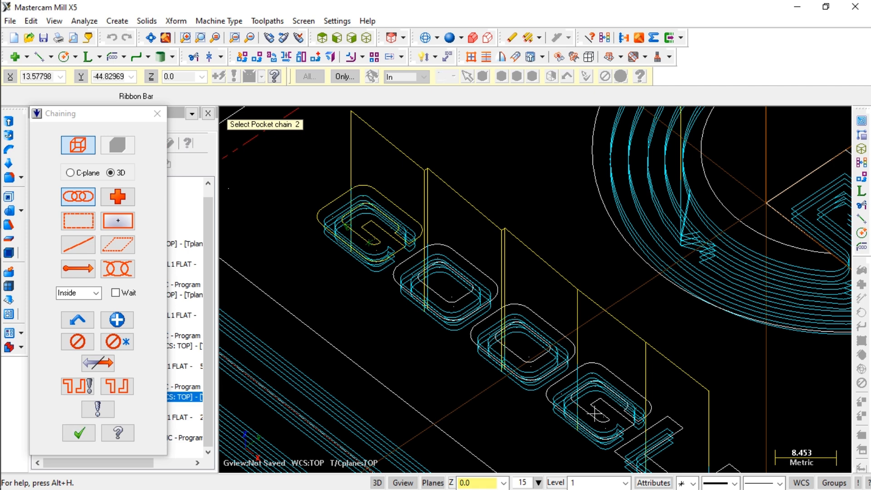
pyautogui.click(79, 432)
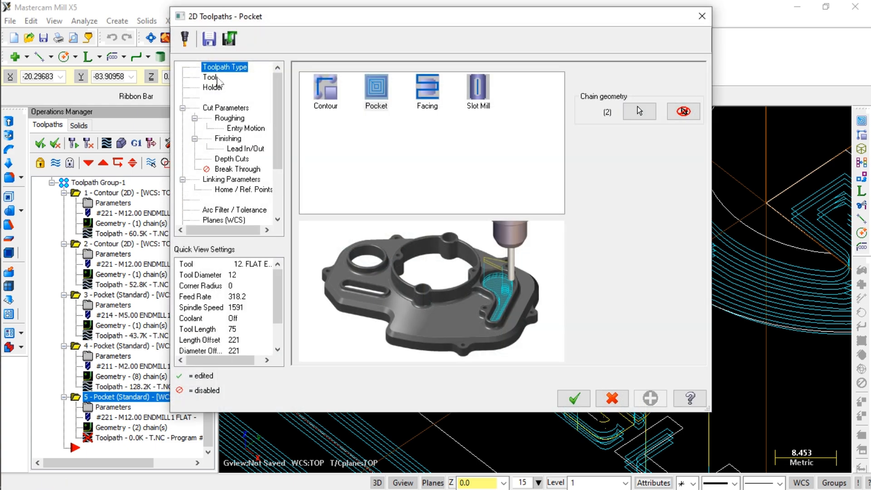
# Assign the 1 mm flat endmill from the tool library to the pocket toolpath for the two G letters.
pyautogui.click(210, 78)
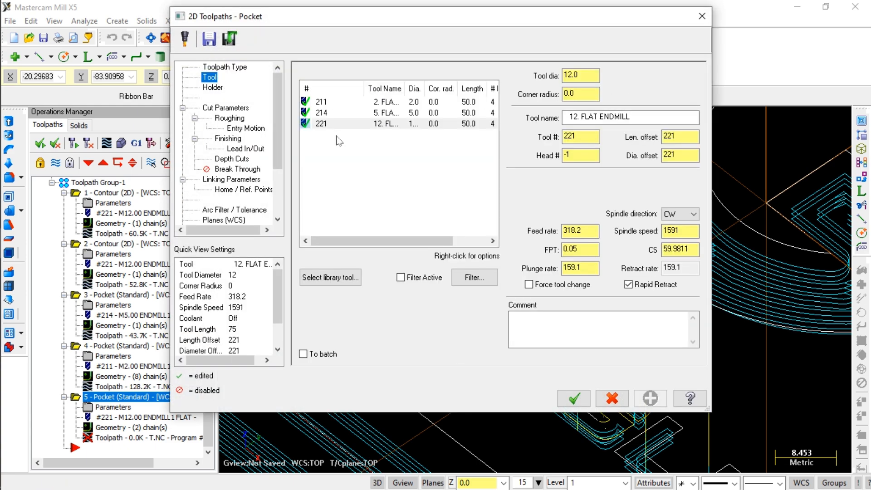
pyautogui.click(333, 278)
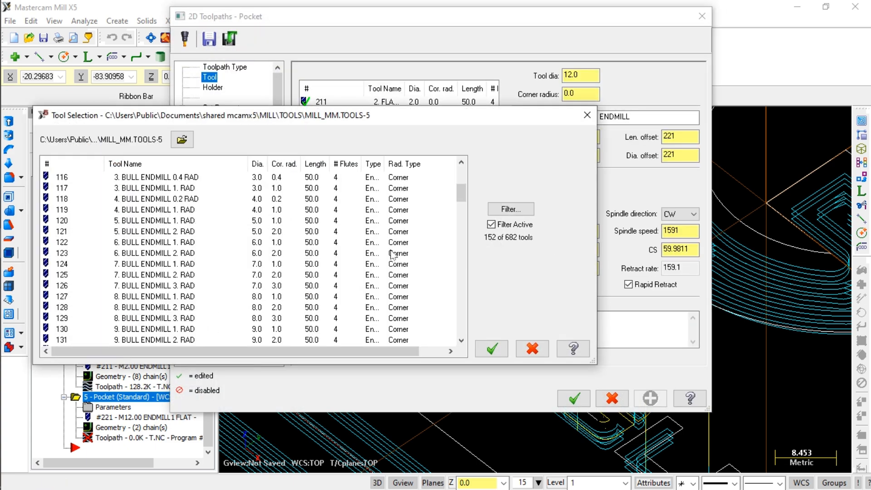
pyautogui.scroll(-20, 392, 254)
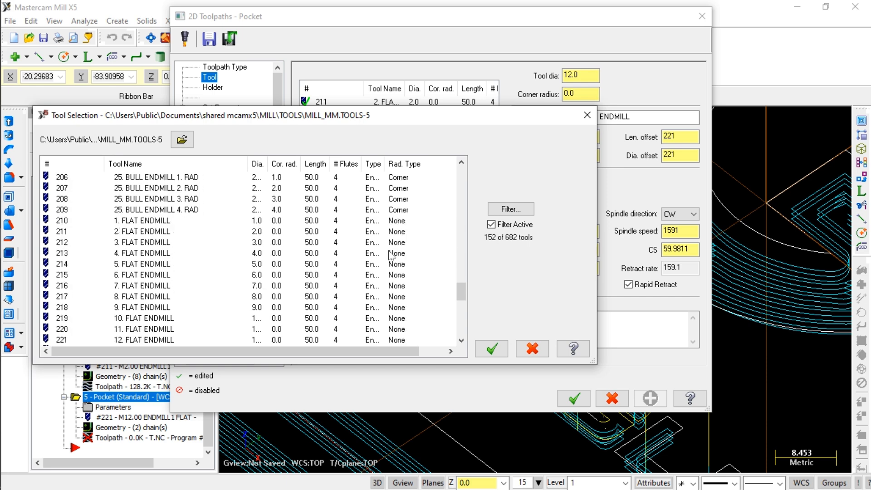
pyautogui.click(185, 222)
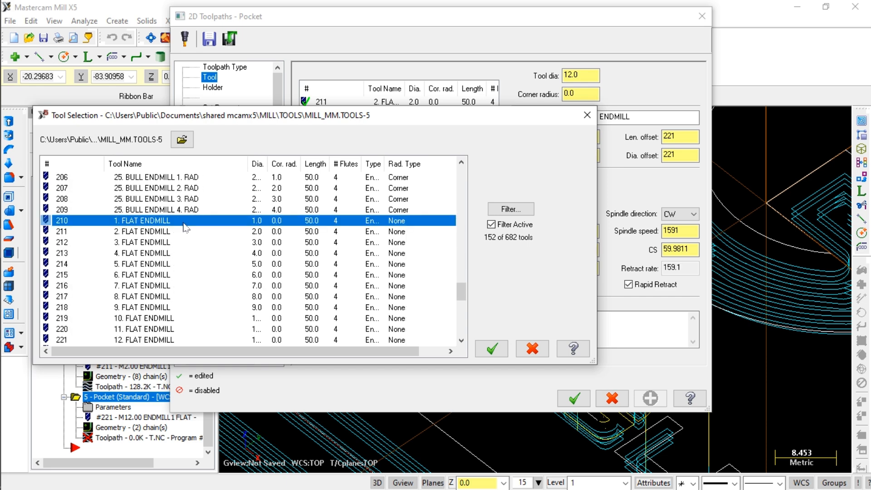
pyautogui.click(492, 349)
# Use an absolute depth of -3 for the G letters' pocket and generate its toolpath.
pyautogui.click(241, 179)
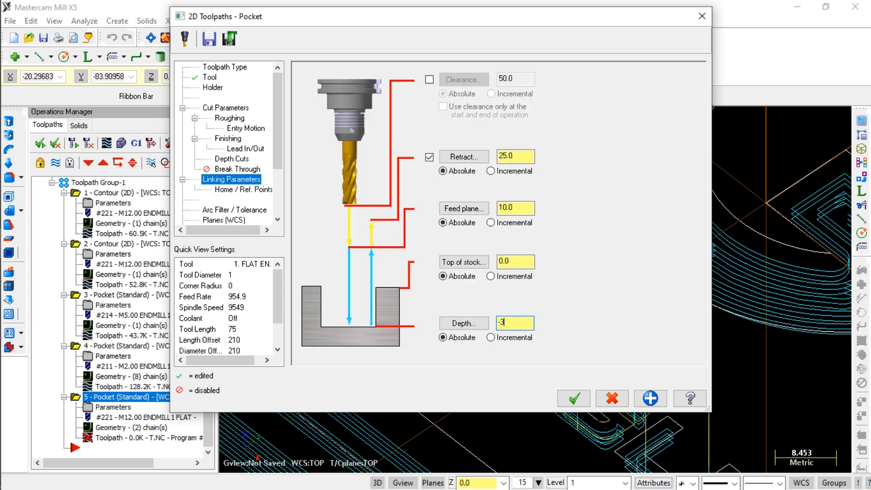
pyautogui.click(566, 399)
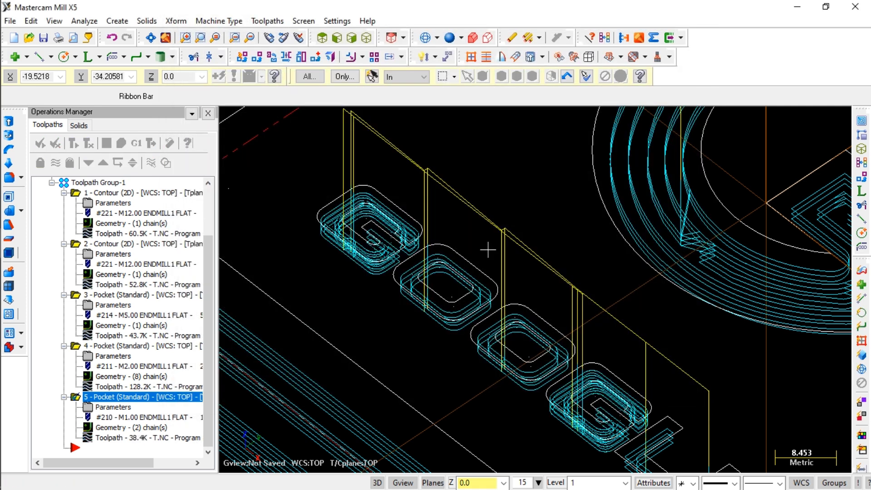
pyautogui.scroll(3, 444, 342)
pyautogui.scroll(-4, 444, 343)
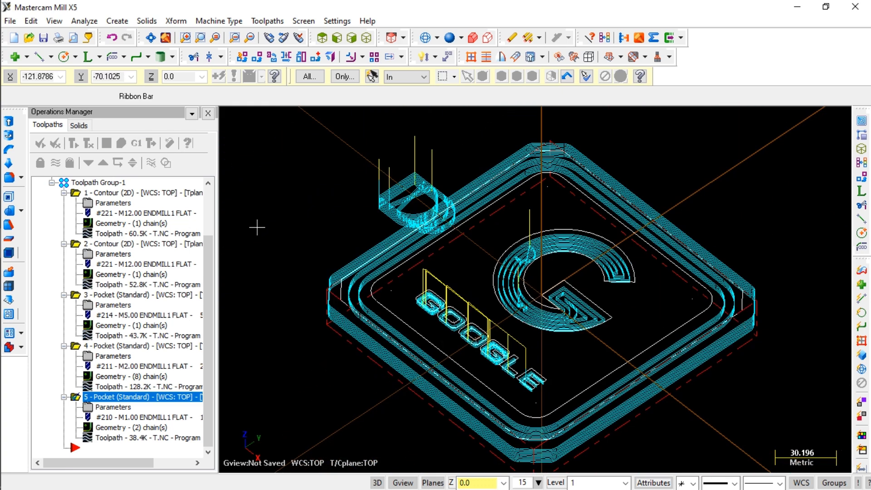
# Run the Verify simulation of the toolpaths and inspect the machined part and its GOOGLE lettering up close.
pyautogui.click(122, 144)
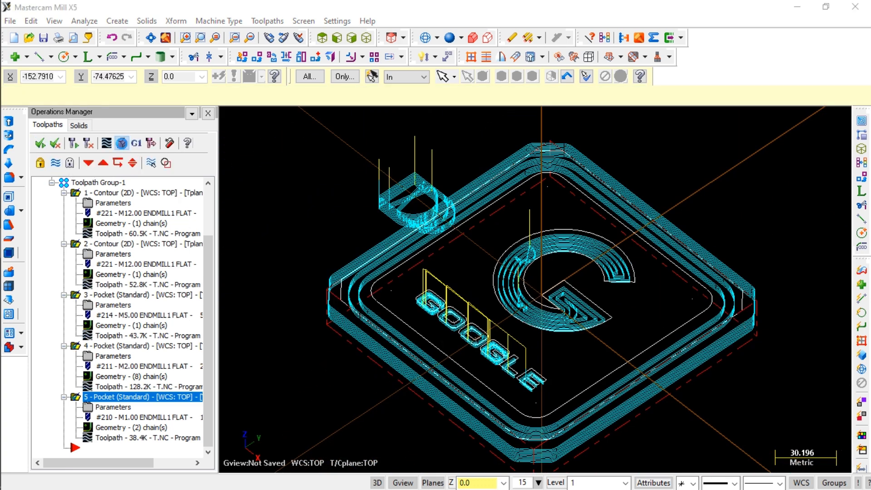
pyautogui.click(108, 65)
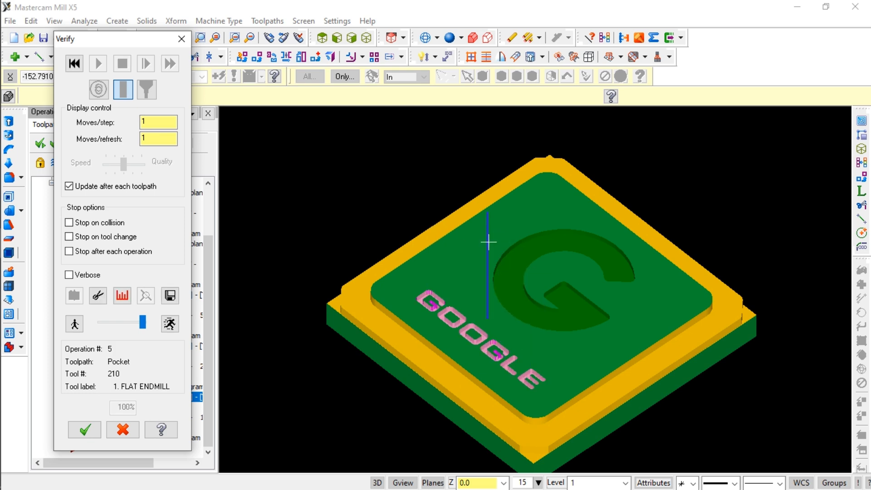
pyautogui.scroll(-2, 483, 247)
pyautogui.click(493, 312)
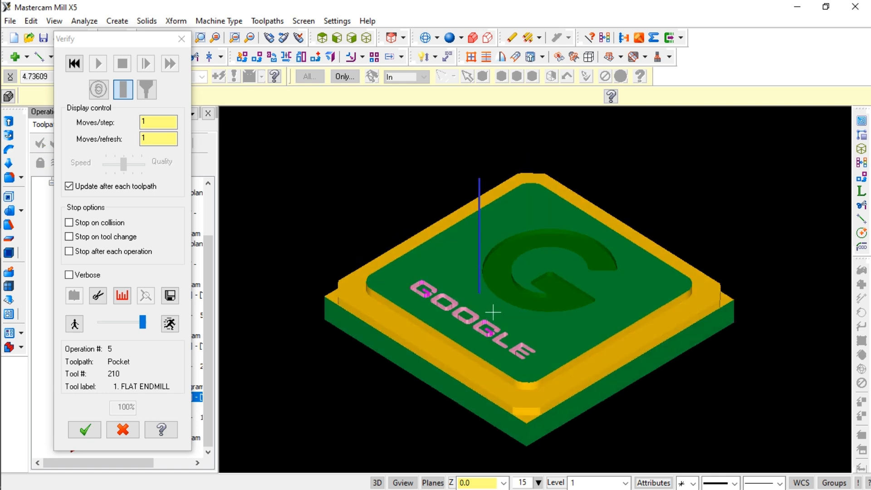
pyautogui.moveTo(493, 312)
pyautogui.mouseDown(button='middle')
pyautogui.moveTo(500, 317)
pyautogui.moveTo(492, 318)
pyautogui.mouseUp(button='middle')
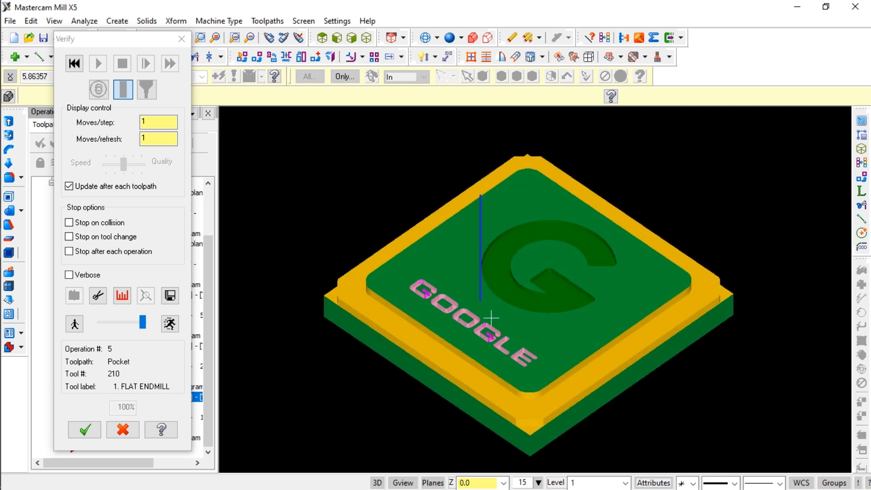
pyautogui.scroll(1, 559, 344)
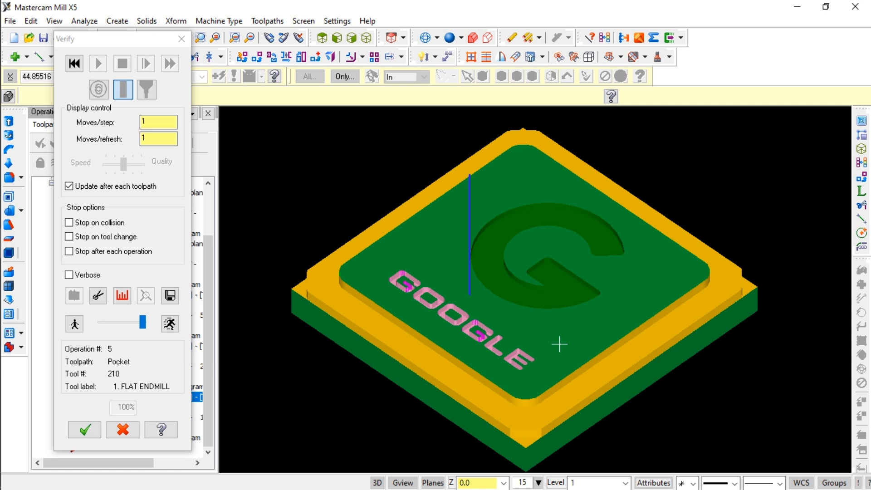
pyautogui.scroll(3, 517, 375)
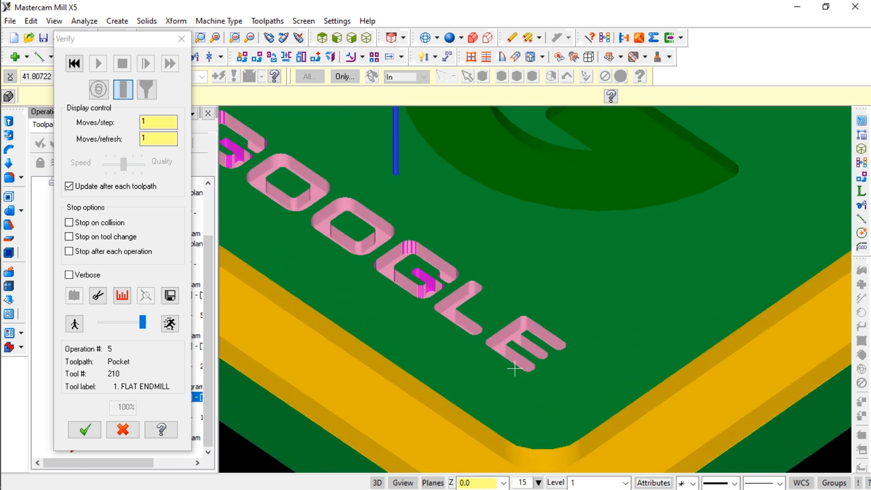
pyautogui.scroll(-5, 541, 334)
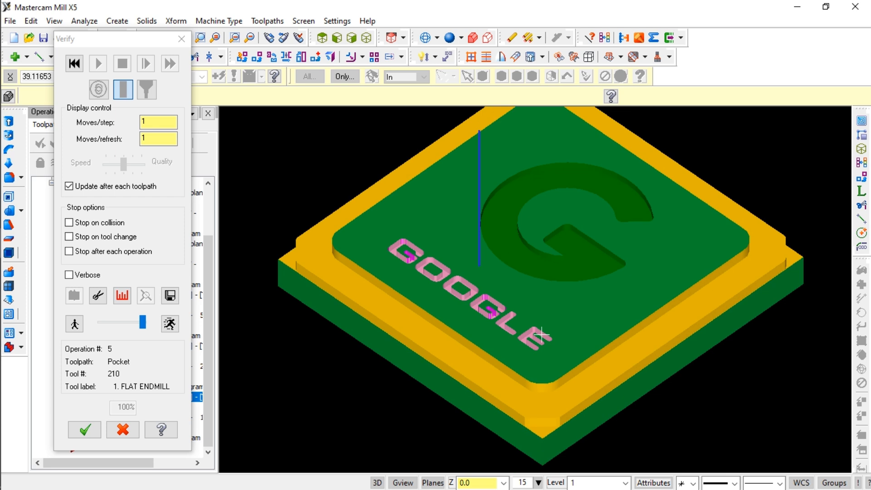